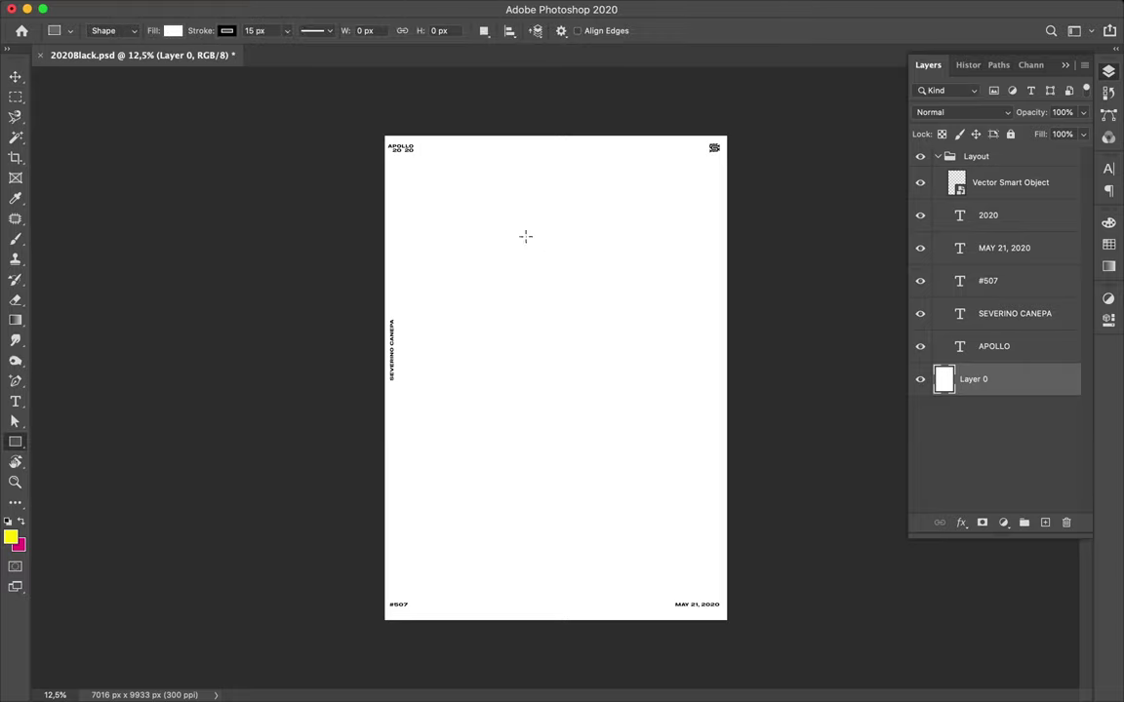
# Draw a 45 px black-outlined rectangle frame, shift it right, and move the APOLLO text lower
pyautogui.write('45')
pyautogui.moveTo(403, 160); pyautogui.dragTo(669, 591)
pyautogui.press('v')
pyautogui.moveTo(581, 467); pyautogui.dragTo(628, 464)
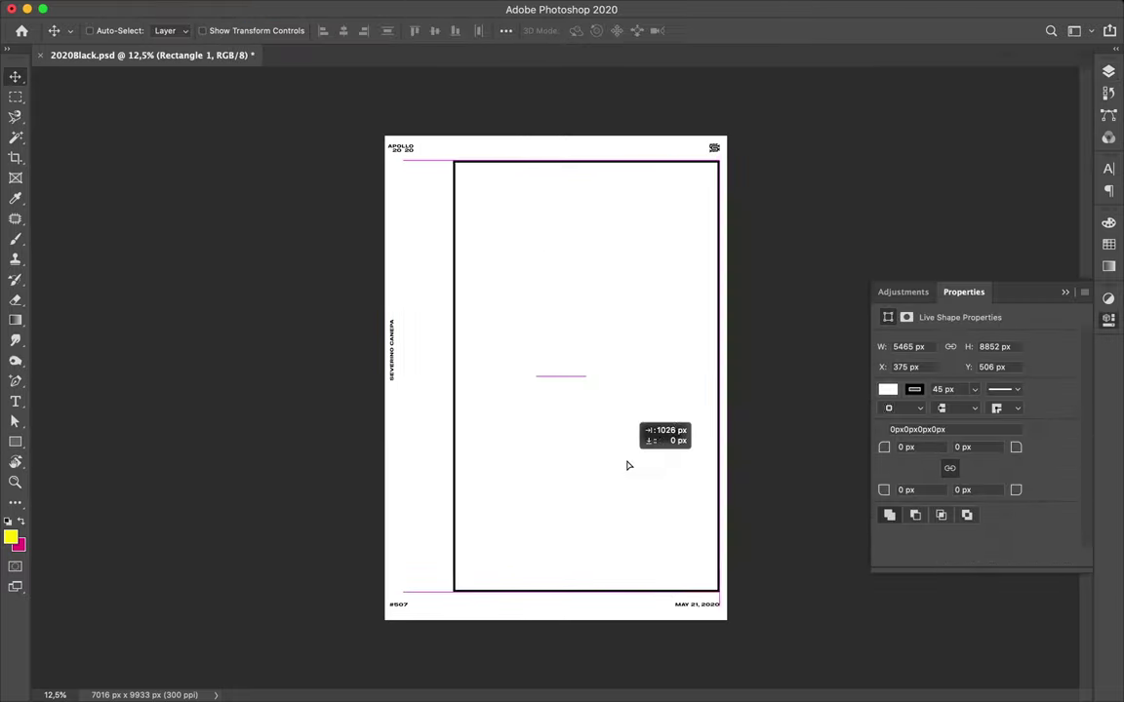
pyautogui.moveTo(405, 152); pyautogui.dragTo(405, 240)
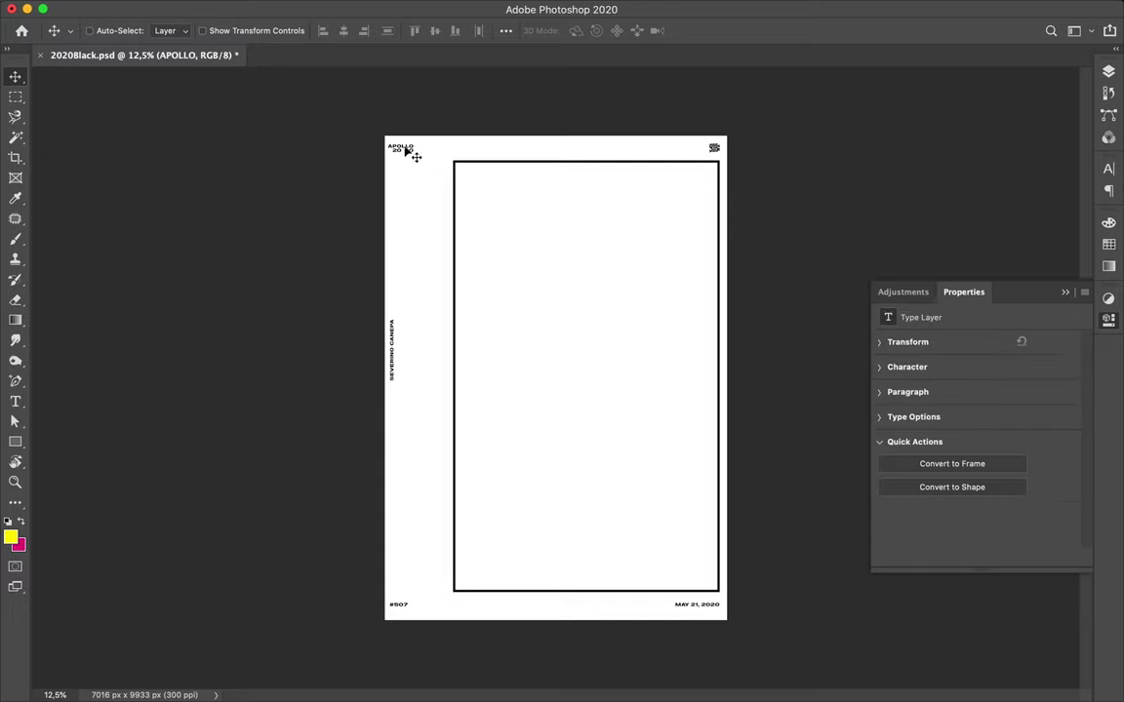
# Commit the APOLLO 2020 text and set its line spacing to 65 px
pyautogui.press('t')
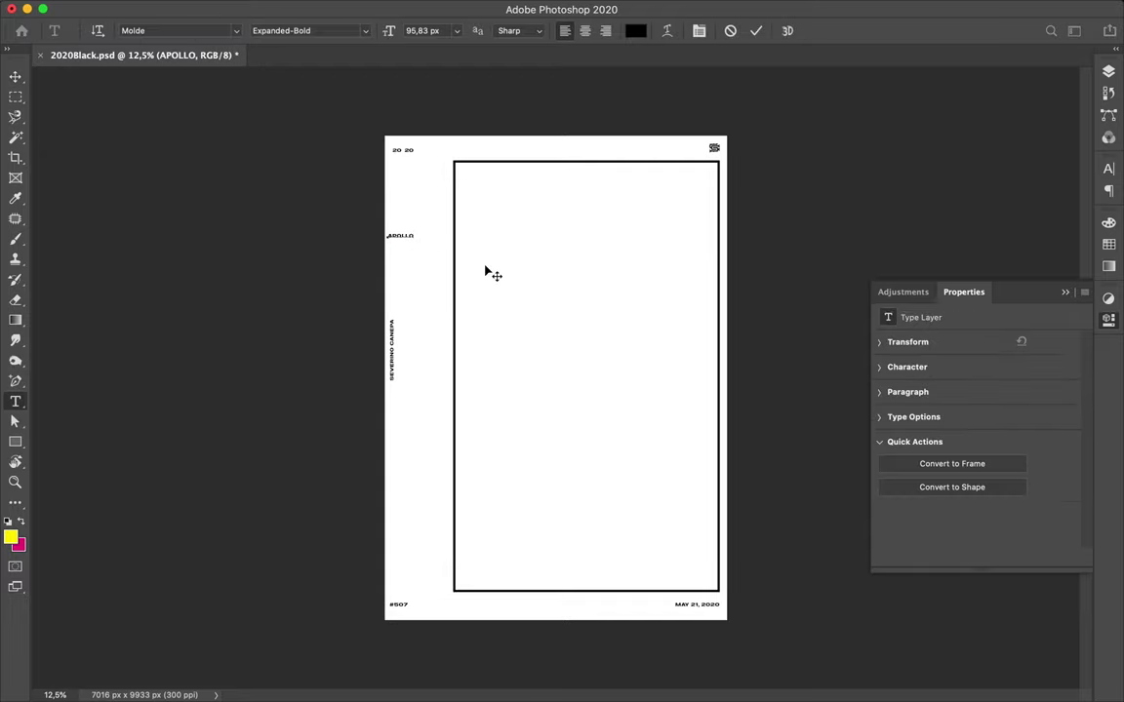
pyautogui.hotkey('ctrl', 'Return')
pyautogui.click(1108, 168)
pyautogui.click(978, 212)
pyautogui.click(1056, 211)
pyautogui.write('65')
pyautogui.press('Return')
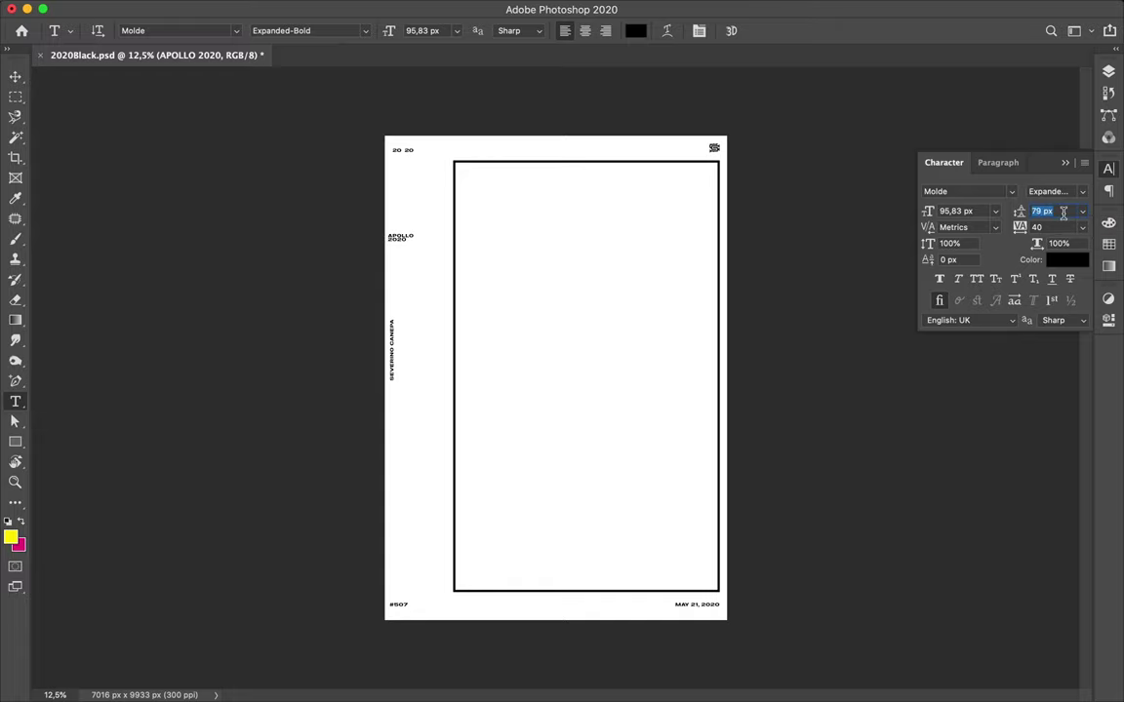
pyautogui.scroll(5, 473, 224)
# Cut the vertical name text and paste it as a new line below APOLLO 2020
pyautogui.press('v')
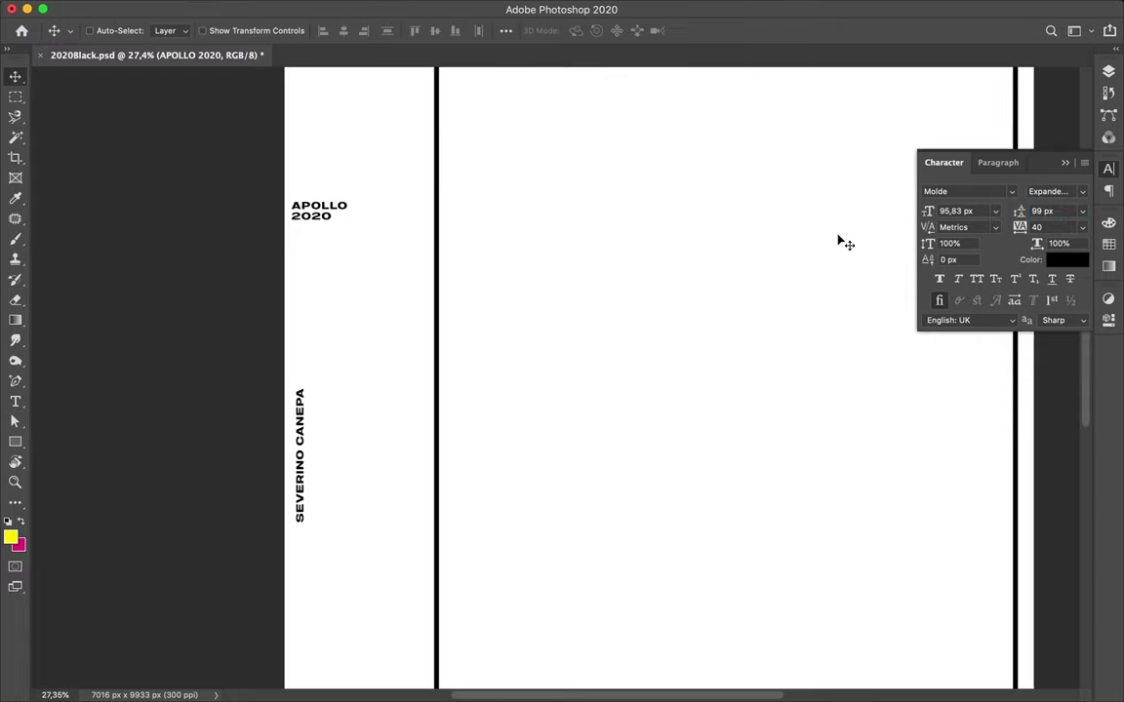
pyautogui.doubleClick(302, 414)
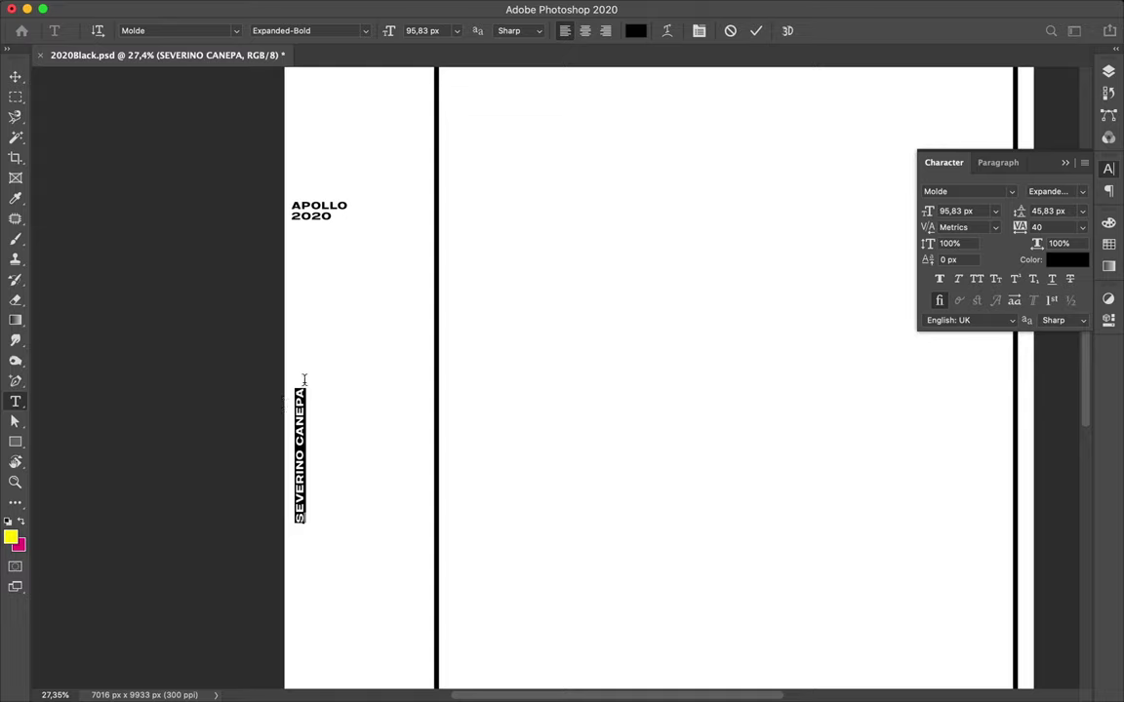
pyautogui.hotkey('ctrl', 'x')
pyautogui.press('Escape')
pyautogui.press('t')
pyautogui.click(331, 215)
pyautogui.press('Return')
pyautogui.hotkey('ctrl', 'v')
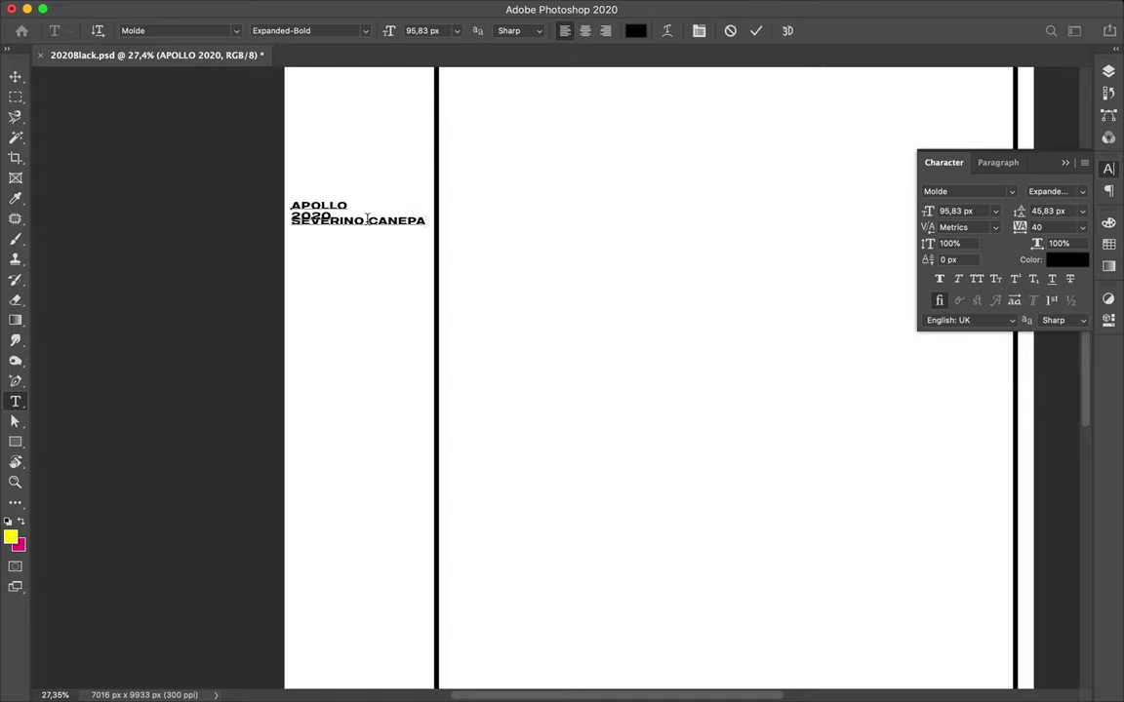
# Set the whole credit block's line spacing to 89 px
pyautogui.hotkey('ctrl', 'a')
pyautogui.write('89')
pyautogui.press('Return')
pyautogui.scroll(-10, 464, 277)
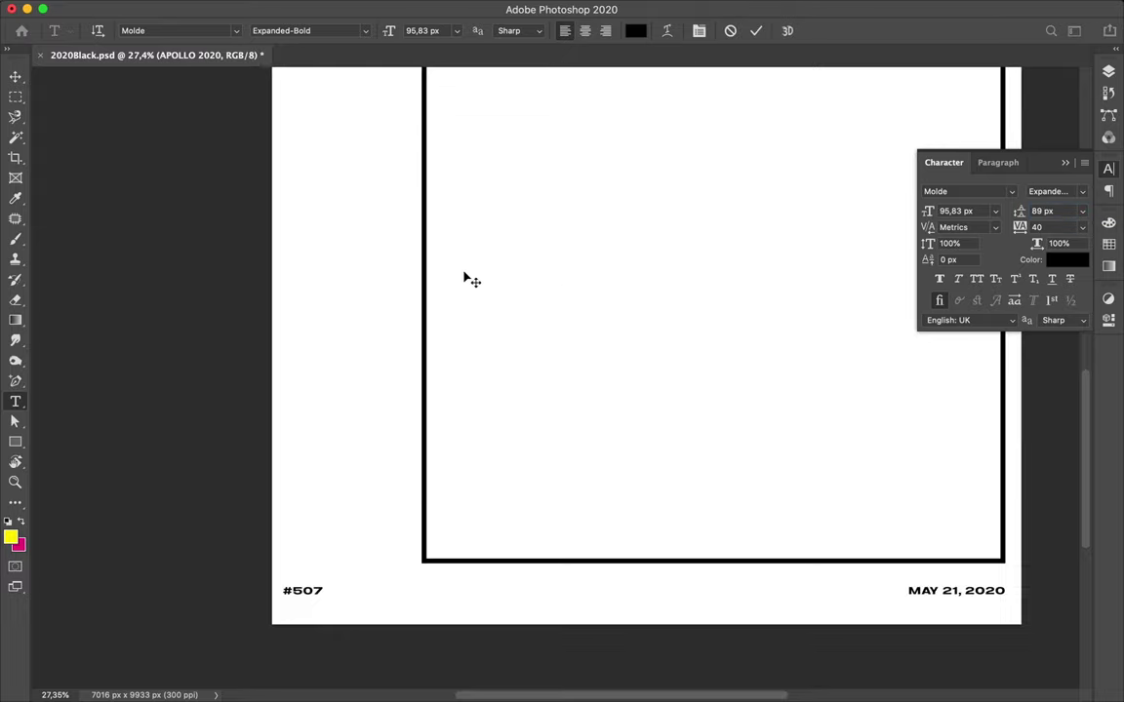
pyautogui.scroll(10, 446, 158)
# Rework the credit lines, adding the poster line typed in capitals as POSTER #507
pyautogui.moveTo(352, 172); pyautogui.dragTo(310, 172)
pyautogui.click(311, 172)
pyautogui.press('BackSpace')
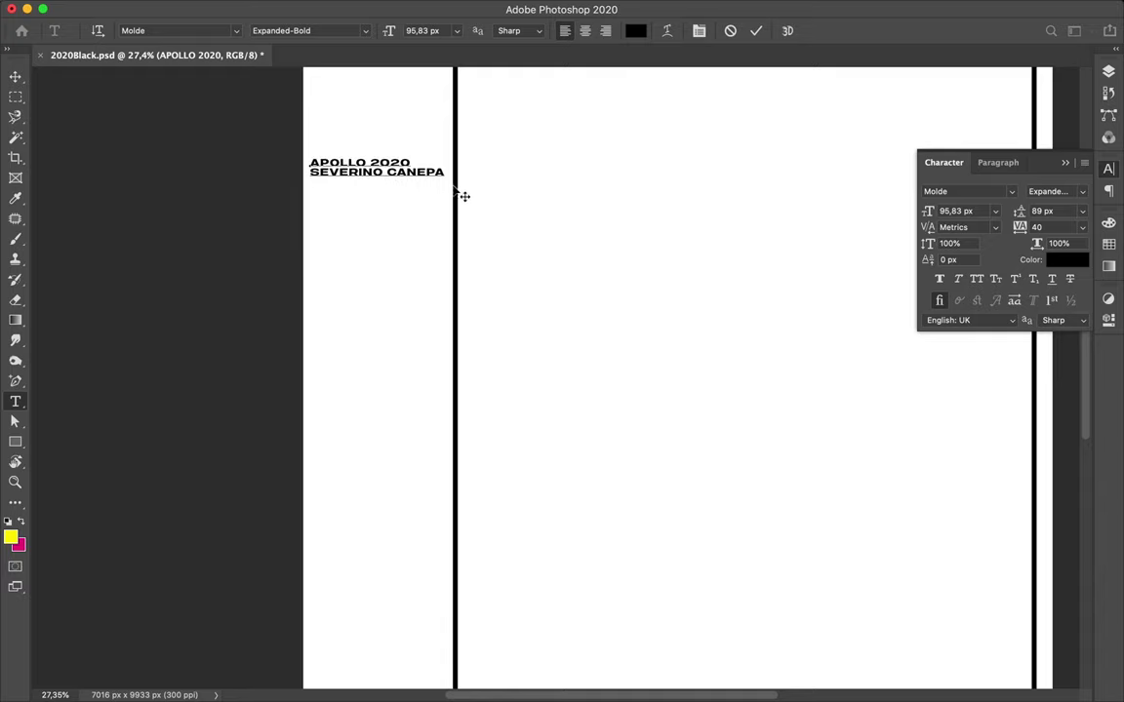
pyautogui.write('Poster')
pyautogui.doubleClick(324, 181)
pyautogui.write('POSTER #507')
pyautogui.write('MAY 21')
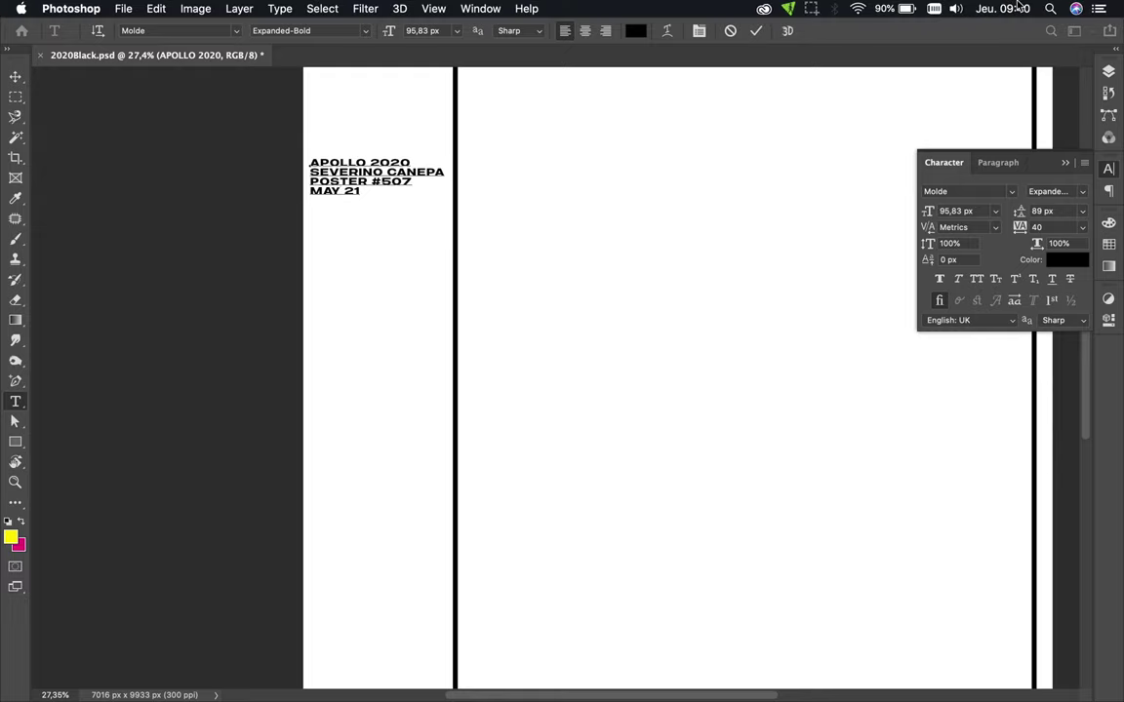
pyautogui.press('Escape')
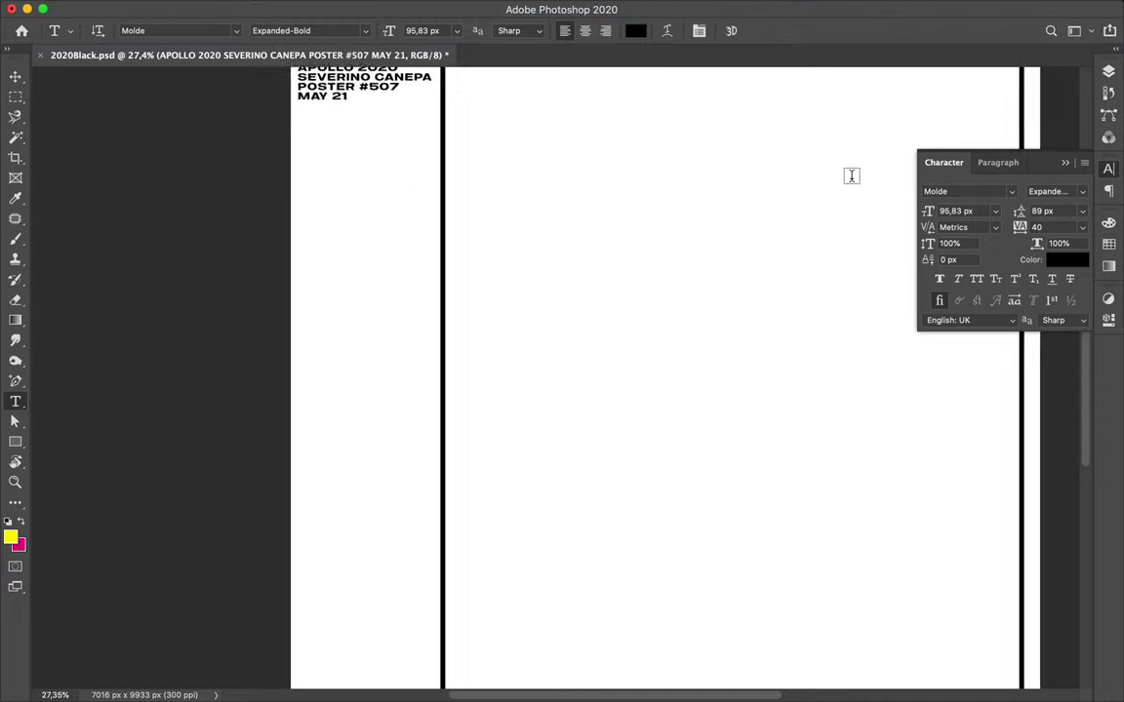
# Complete the MAY 21, 2020 date line and commit the credit block
pyautogui.scroll(-5, 851, 175)
pyautogui.scroll(5, 851, 176)
pyautogui.click(388, 148)
pyautogui.write(', 202')
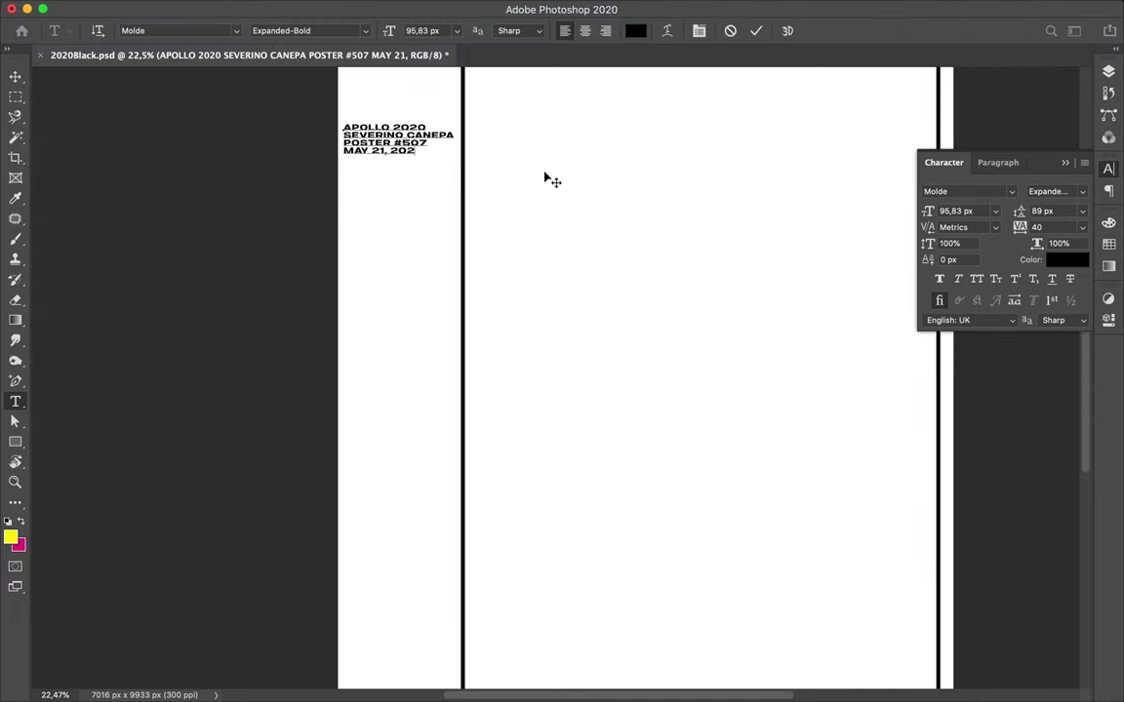
pyautogui.write('0')
pyautogui.scroll(-5, 546, 178)
pyautogui.press('Escape')
pyautogui.press('v')
pyautogui.click(898, 589)
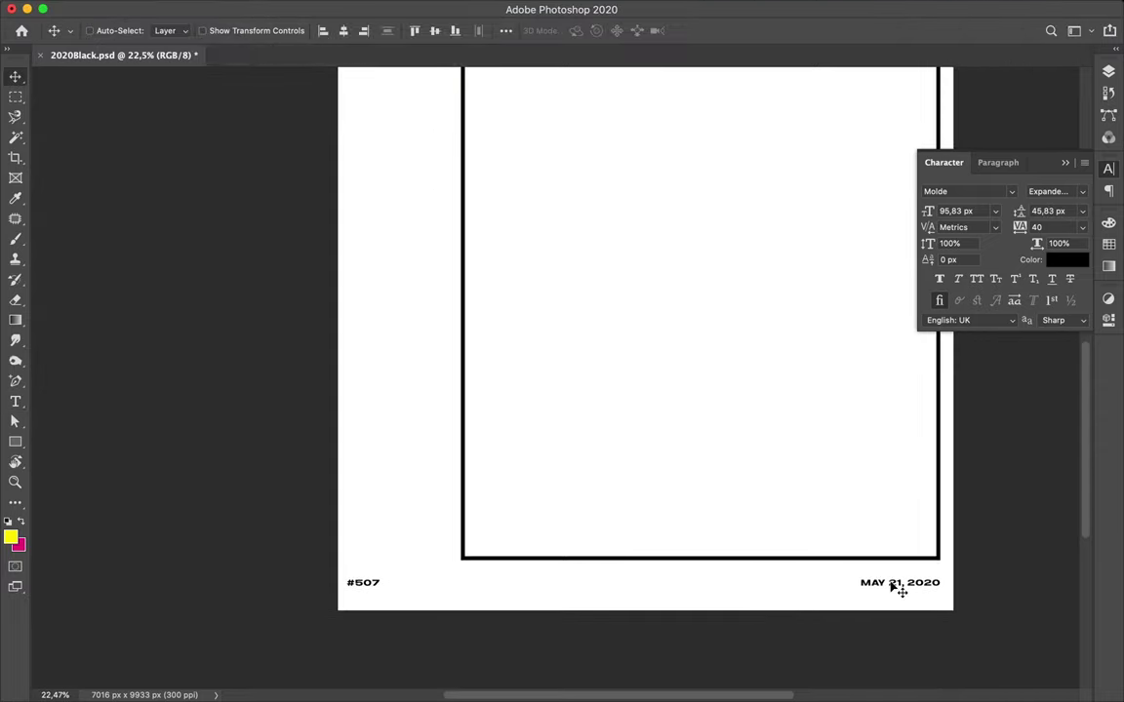
# Remove the leftover 20 20 text and raise the credit block's leading to 107 px
pyautogui.scroll(5, 459, 256)
pyautogui.hotkey('ctrl', 'z')
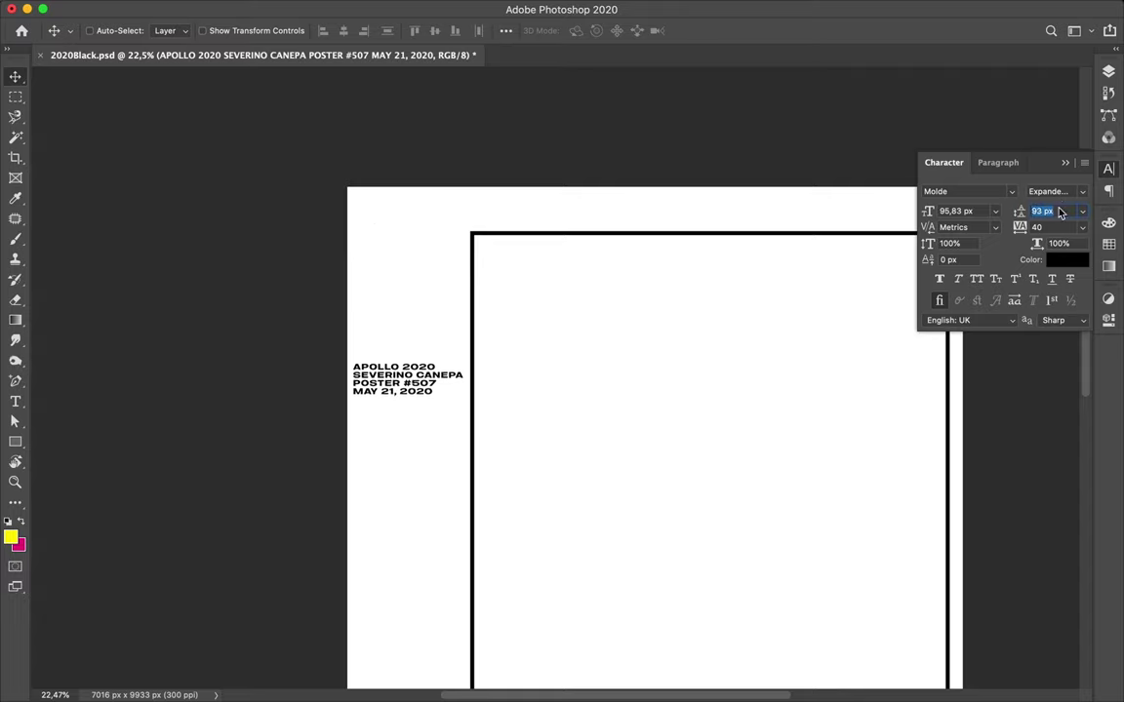
pyautogui.press('Up')
pyautogui.press('Up')
pyautogui.press('Up')
pyautogui.press('Up')
pyautogui.press('Up')
pyautogui.press('Up')
pyautogui.press('Up')
pyautogui.press('Up')
pyautogui.press('Up')
pyautogui.hotkey('shift', 'Up')
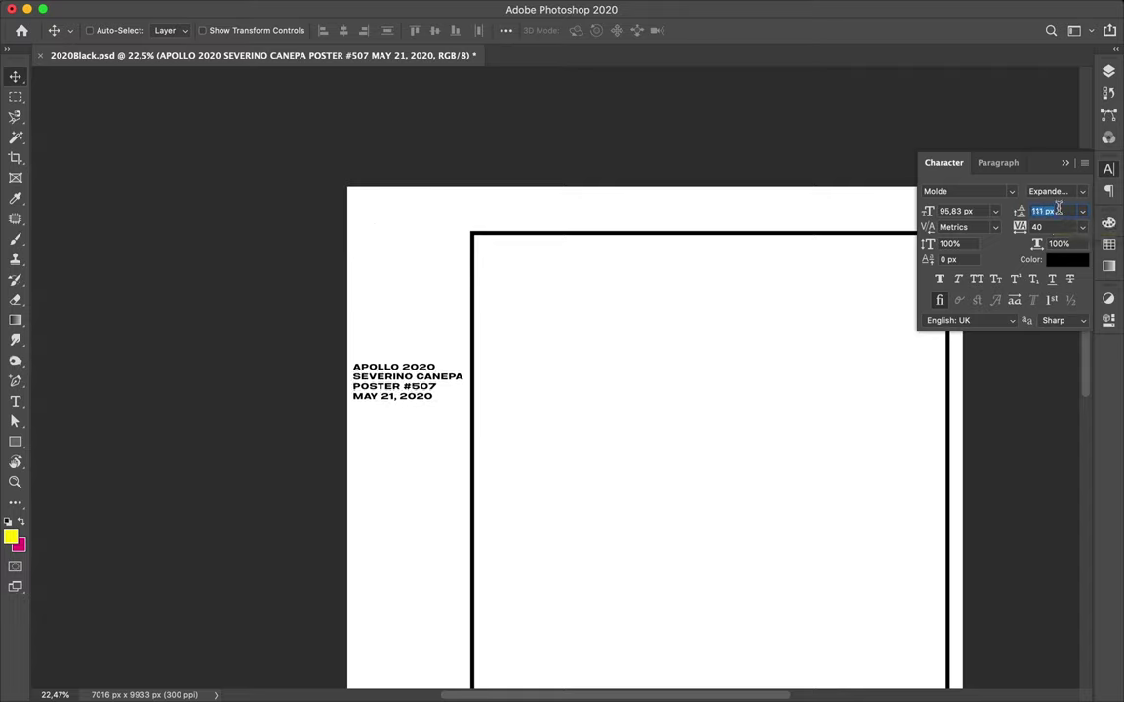
pyautogui.press('Down')
pyautogui.press('Down')
pyautogui.press('Down')
pyautogui.click(1062, 191)
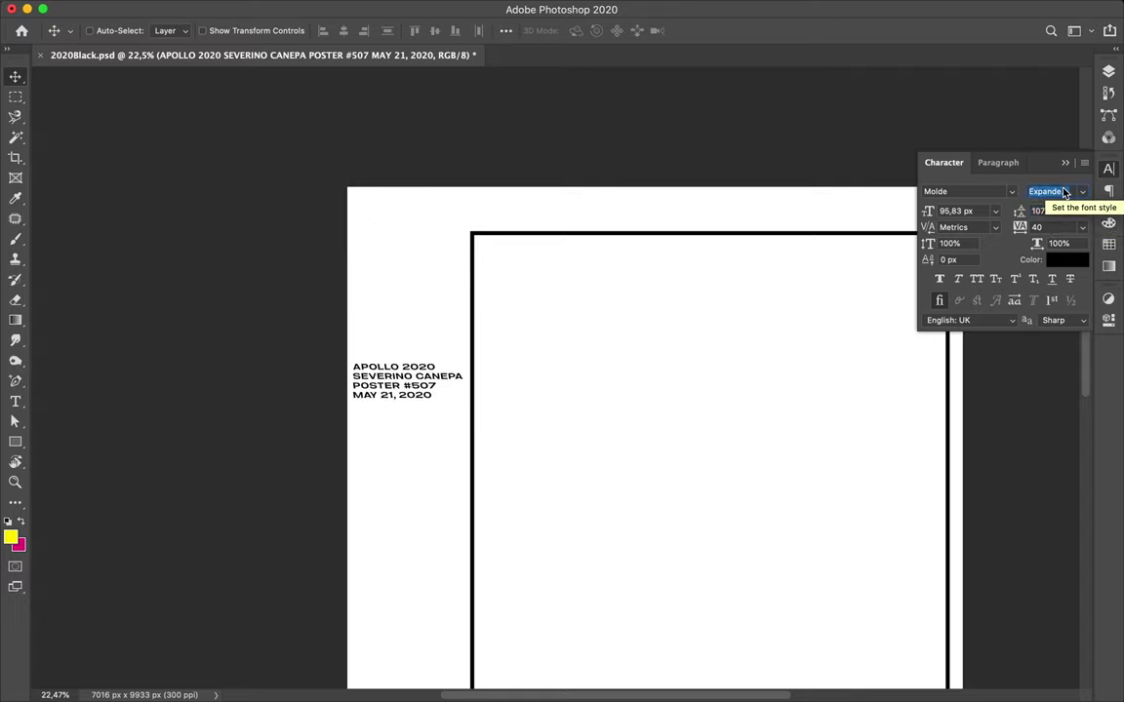
# Right-align the credit block and move it beside the frame's lower left
pyautogui.scroll(-5, 432, 384)
pyautogui.click(998, 162)
pyautogui.click(979, 191)
pyautogui.moveTo(347, 232)
pyautogui.mouseDown()
pyautogui.moveTo(454, 368)
pyautogui.moveTo(410, 522)
pyautogui.mouseUp()
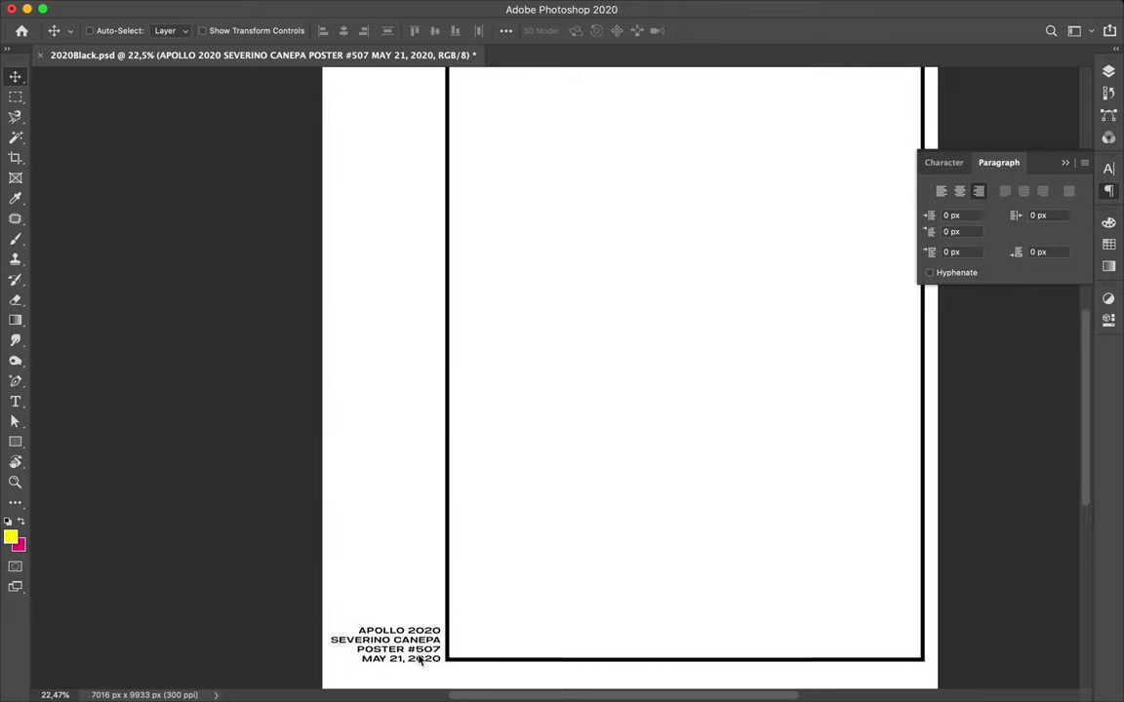
# Free-transform the frame, stretching its bottom edge down and top edge up
pyautogui.keyDown('ctrl'); pyautogui.click(504, 494); pyautogui.keyUp('ctrl')
pyautogui.hotkey('ctrl', 't')
pyautogui.moveTo(674, 540); pyautogui.dragTo(673, 562)
pyautogui.scroll(5, 673, 562)
pyautogui.moveTo(673, 118); pyautogui.dragTo(673, 103)
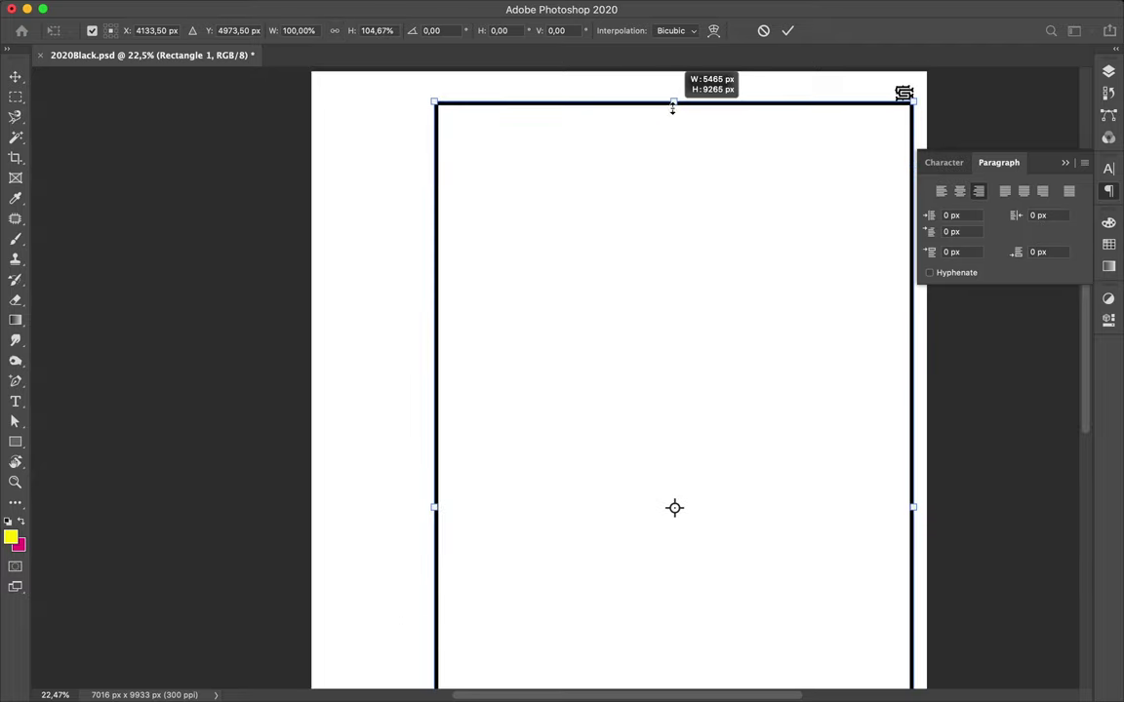
# Commit the frame resize and move the logo down just above the credit block
pyautogui.press('Return')
pyautogui.keyDown('ctrl'); pyautogui.click(918, 105); pyautogui.keyUp('ctrl')
pyautogui.moveTo(918, 105)
pyautogui.mouseDown()
pyautogui.moveTo(362, 314)
pyautogui.moveTo(417, 597)
pyautogui.mouseUp()
pyautogui.scroll(-2, 420, 582)
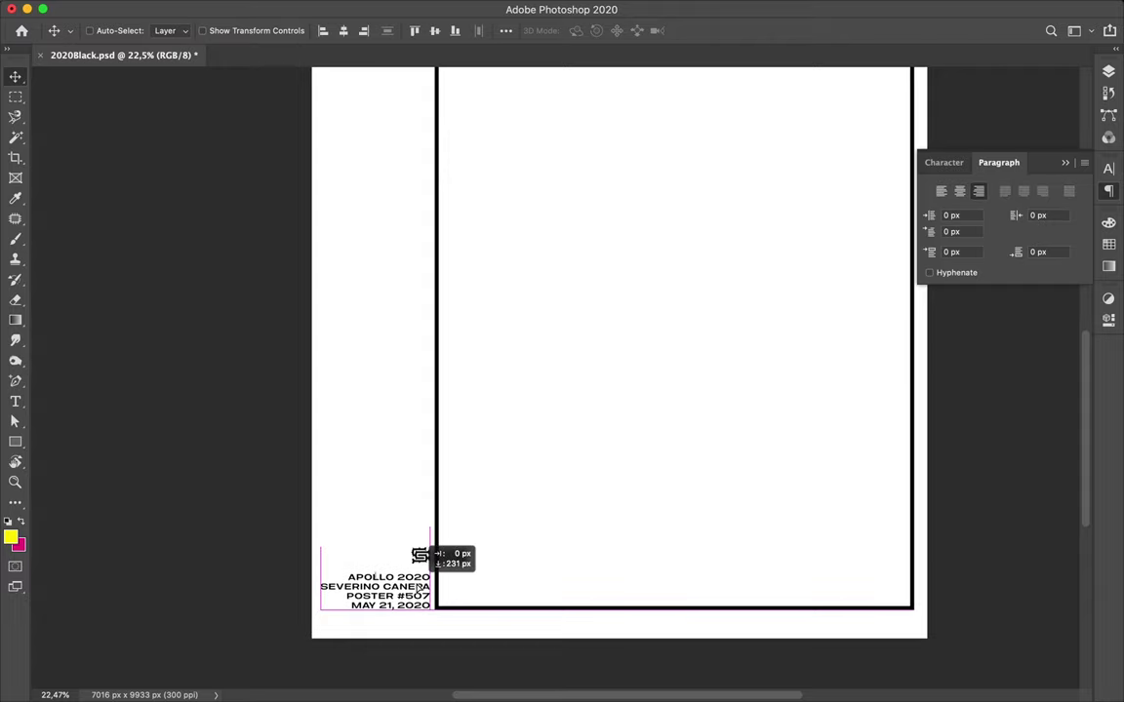
# Check the frame path's stroke alignment options, leaving them unchanged
pyautogui.keyDown('ctrl'); pyautogui.click(490, 608); pyautogui.keyUp('ctrl')
pyautogui.press('a')
pyautogui.click(375, 30)
pyautogui.click(320, 198)
pyautogui.press('Escape')
# Duplicate the credit text block and select a line of the copy for editing
pyautogui.press('v')
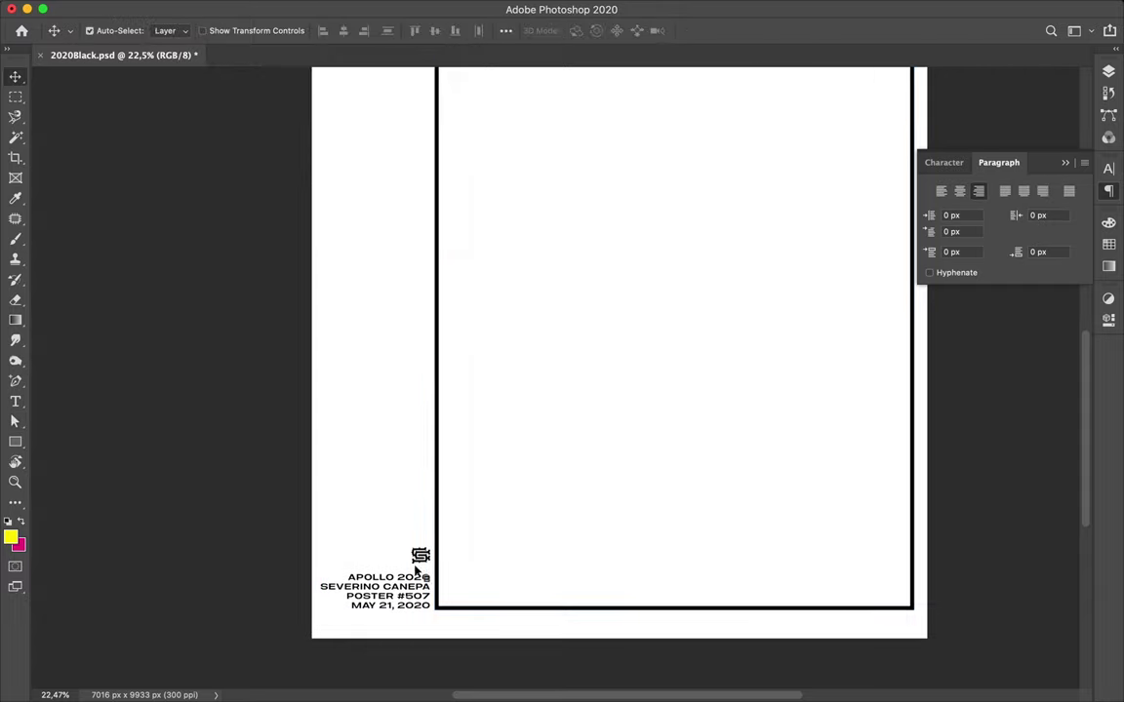
pyautogui.click(375, 533)
pyautogui.doubleClick(544, 296)
# Replace the duplicate's text with HYPER STRUCTURE #12
pyautogui.press('cmd+a')
pyautogui.write('HYPER STRUCTURE #')
pyautogui.press('BackSpace')
pyautogui.write('#')
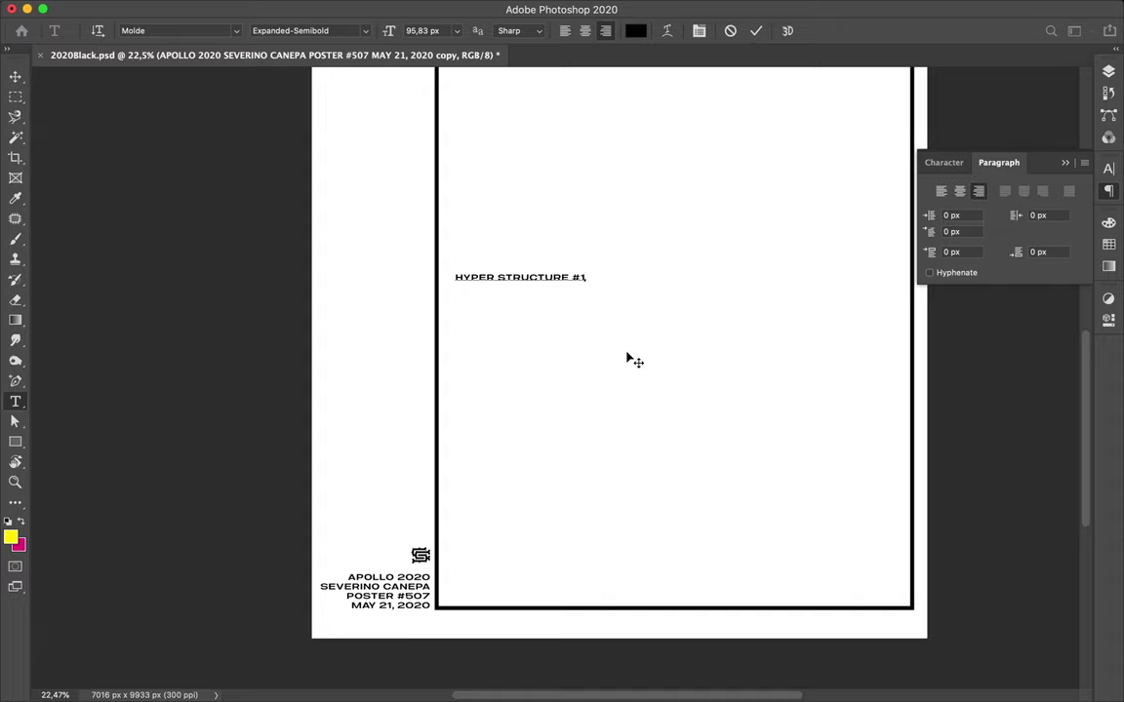
pyautogui.write('12')
pyautogui.press('Escape')
pyautogui.press('v')
# Set the title's font to Alasar Bold
pyautogui.click(944, 162)
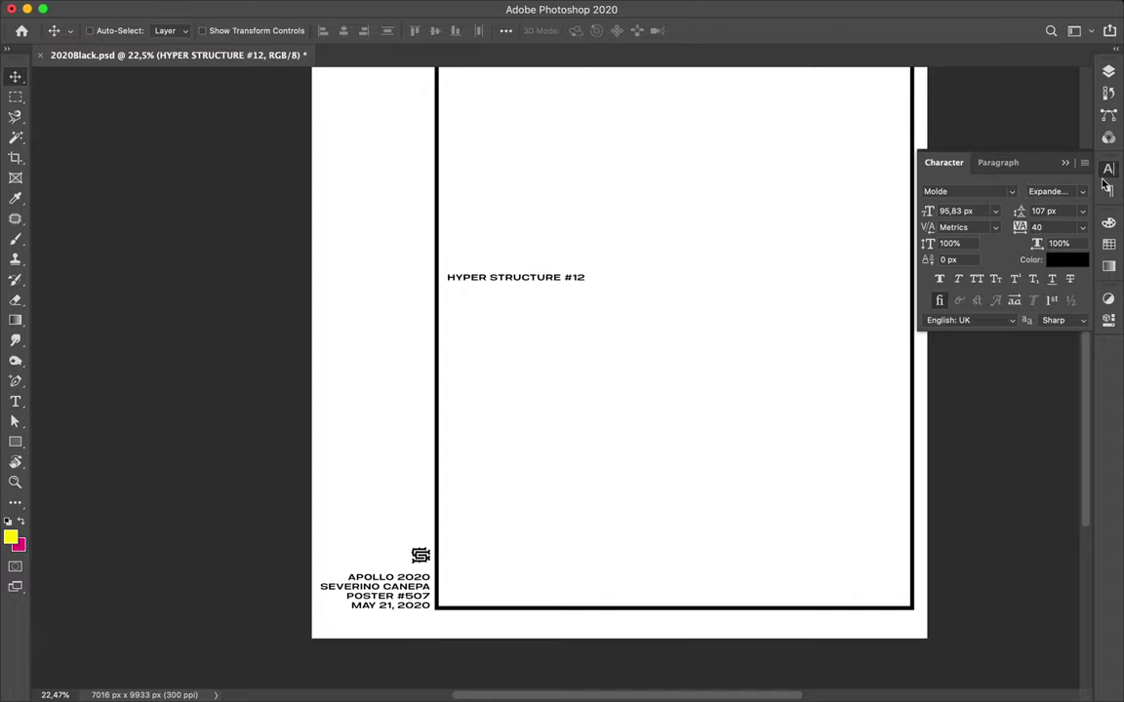
pyautogui.click(1053, 192)
pyautogui.click(770, 3)
pyautogui.click(1004, 190)
pyautogui.scroll(-5, 975, 409)
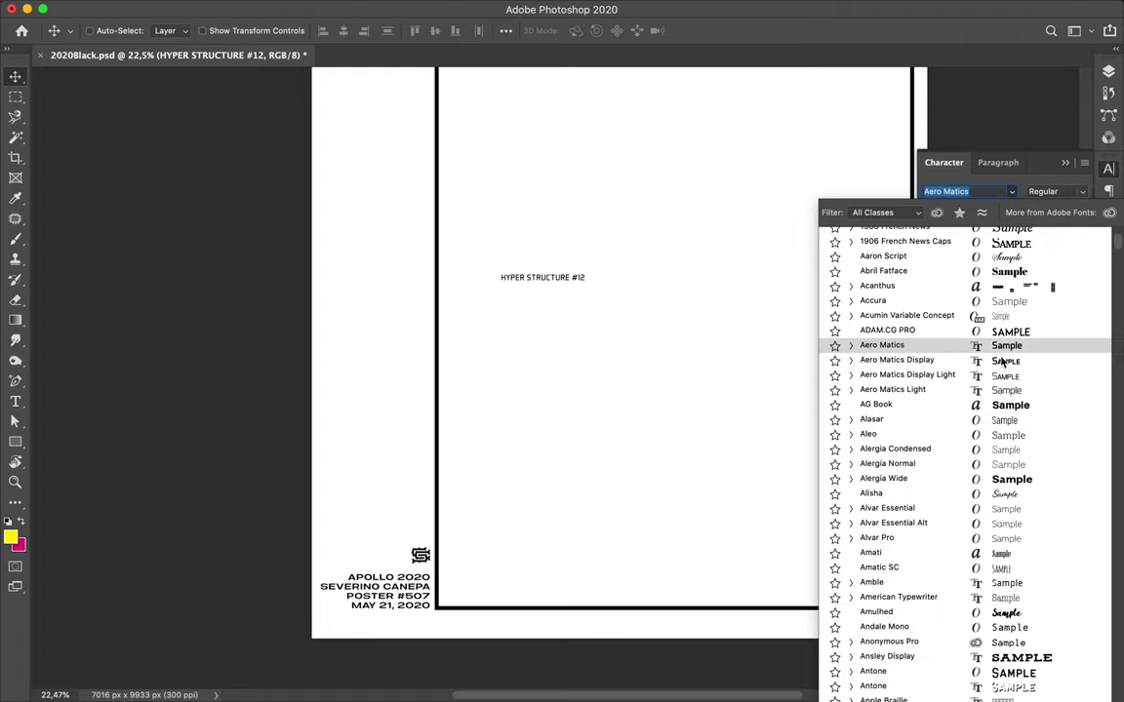
pyautogui.click(1002, 419)
pyautogui.click(1054, 192)
pyautogui.click(1034, 219)
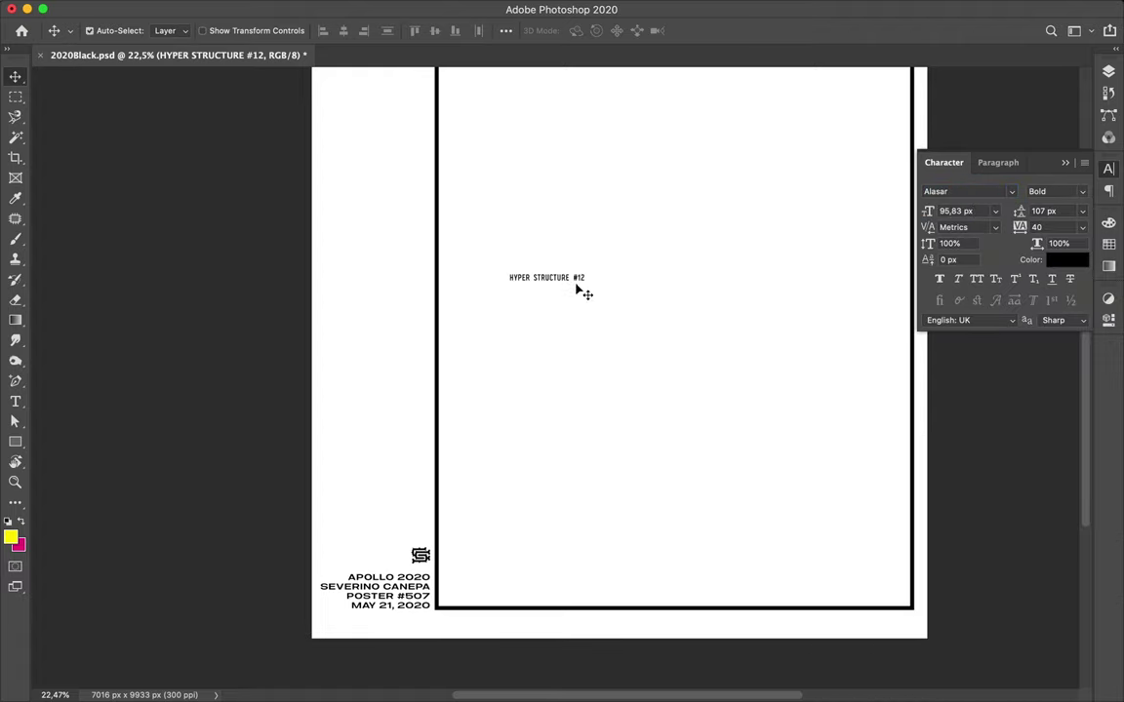
# Scale the title up about five times, rotate it vertical, and move it to the left margin
pyautogui.hotkey('ctrl', 't')
pyautogui.moveTo(751, 348); pyautogui.dragTo(891, 256)
pyautogui.moveTo(716, 170); pyautogui.dragTo(667, 168)
pyautogui.press('Return')
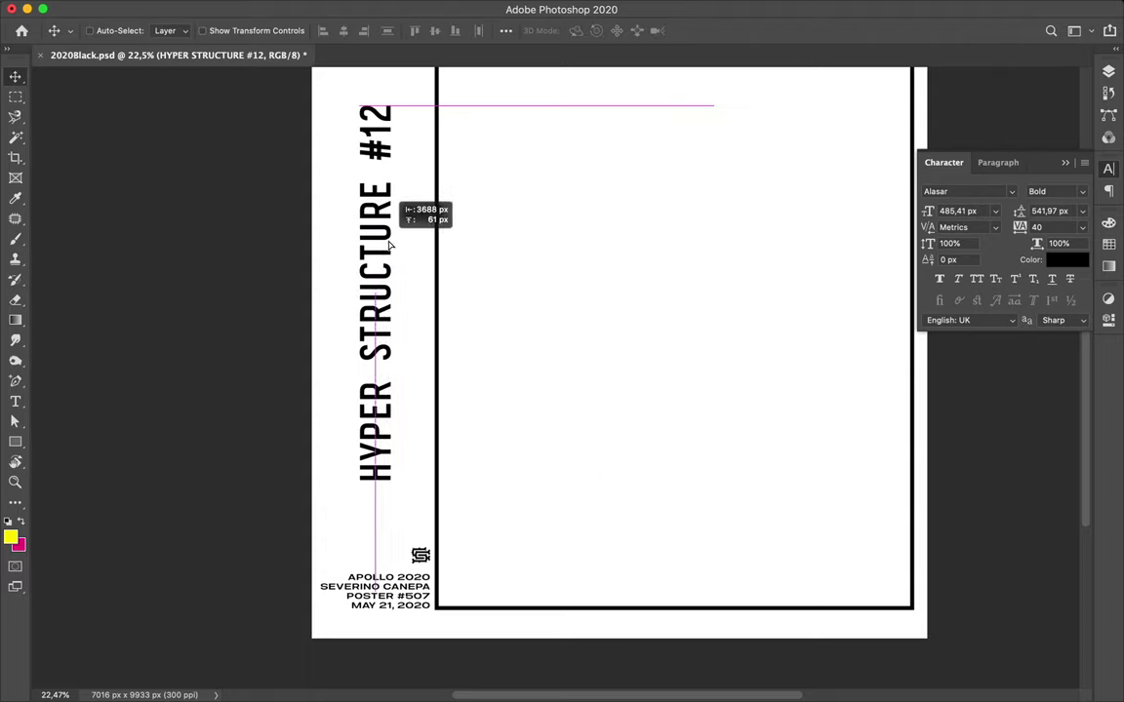
pyautogui.moveTo(698, 257); pyautogui.dragTo(422, 270)
# Reset the title's tracking to 0 and change its font to Amati Regular
pyautogui.click(1049, 228)
pyautogui.write('0')
pyautogui.press('Return')
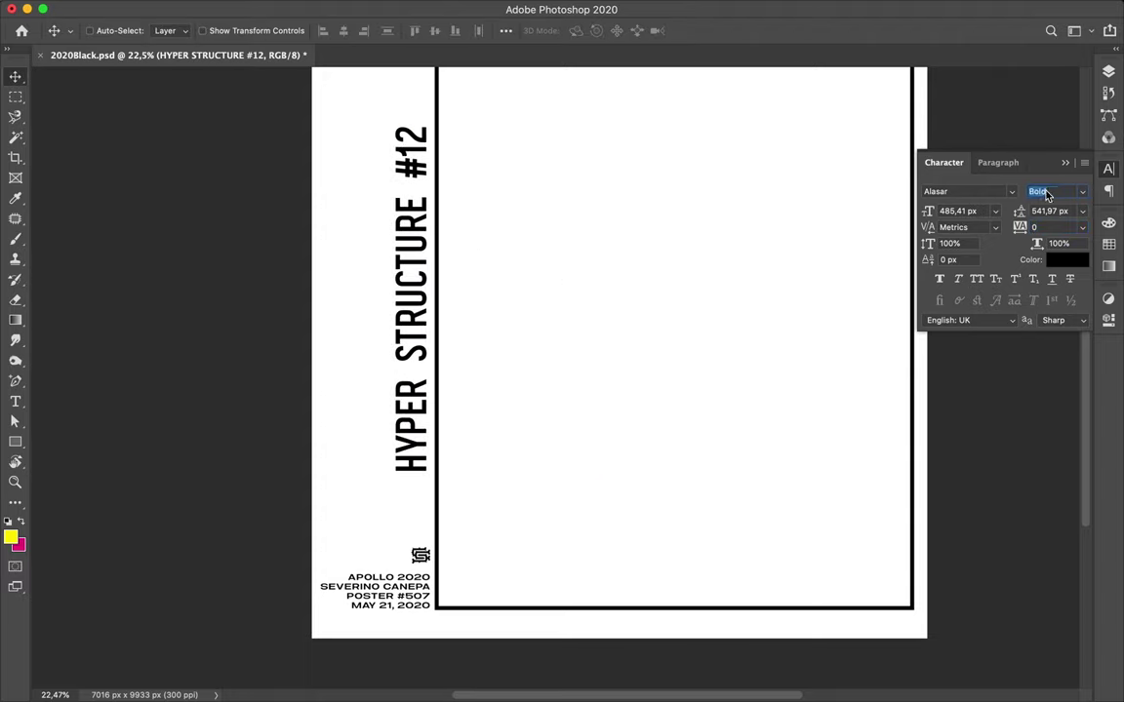
pyautogui.click(1042, 191)
pyautogui.write('Regular')
pyautogui.click(1012, 192)
pyautogui.scroll(-5, 976, 439)
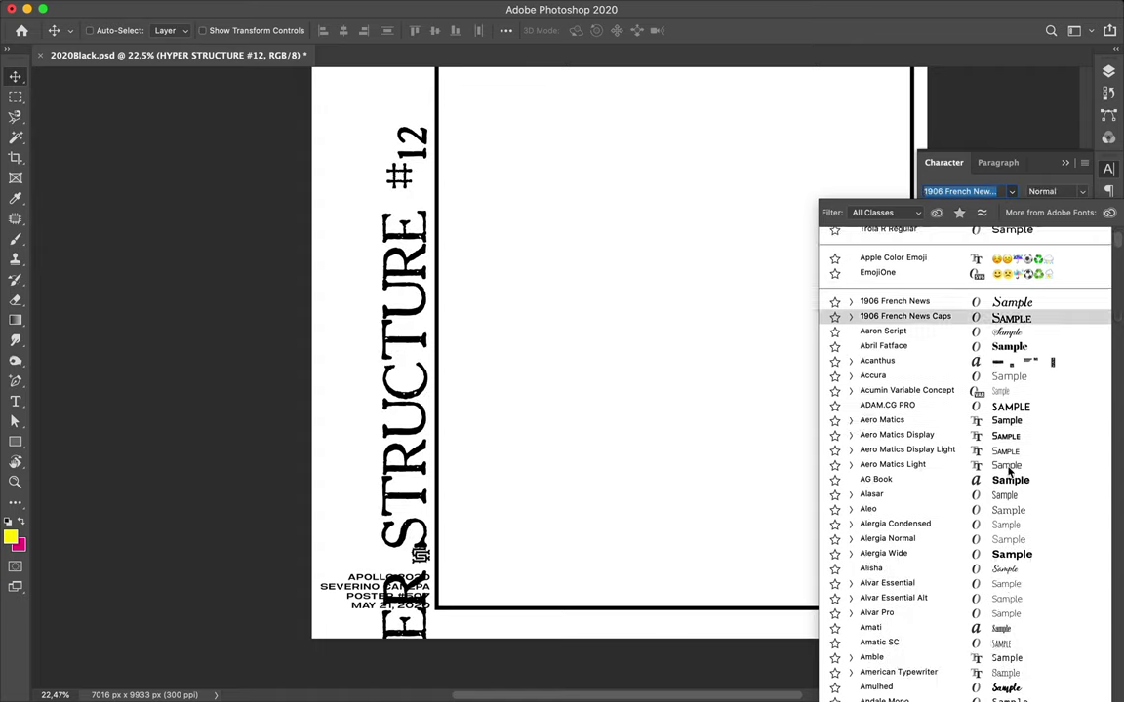
pyautogui.scroll(-5, 1012, 501)
pyautogui.click(1012, 507)
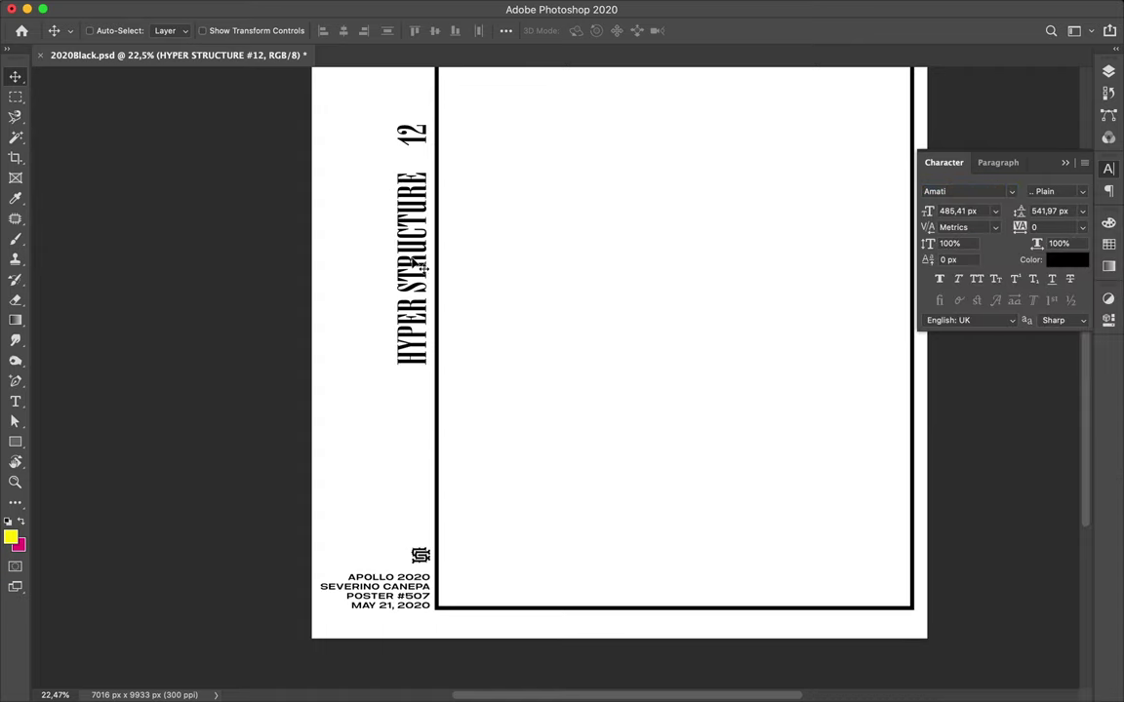
# Correct the title text so it reads HYPER STRUCTURE #12 with the # restored
pyautogui.doubleClick(448, 188)
pyautogui.click(448, 188)
pyautogui.hotkey('ctrl', 'Return')
pyautogui.moveTo(427, 213); pyautogui.dragTo(517, 188)
pyautogui.write('#')
pyautogui.hotkey('ctrl', 'z')
pyautogui.click(408, 191)
pyautogui.write('#')
pyautogui.hotkey('ctrl', 'Return')
# Zoom out to view the whole poster around the vertical title
pyautogui.scroll(-3, 427, 256)
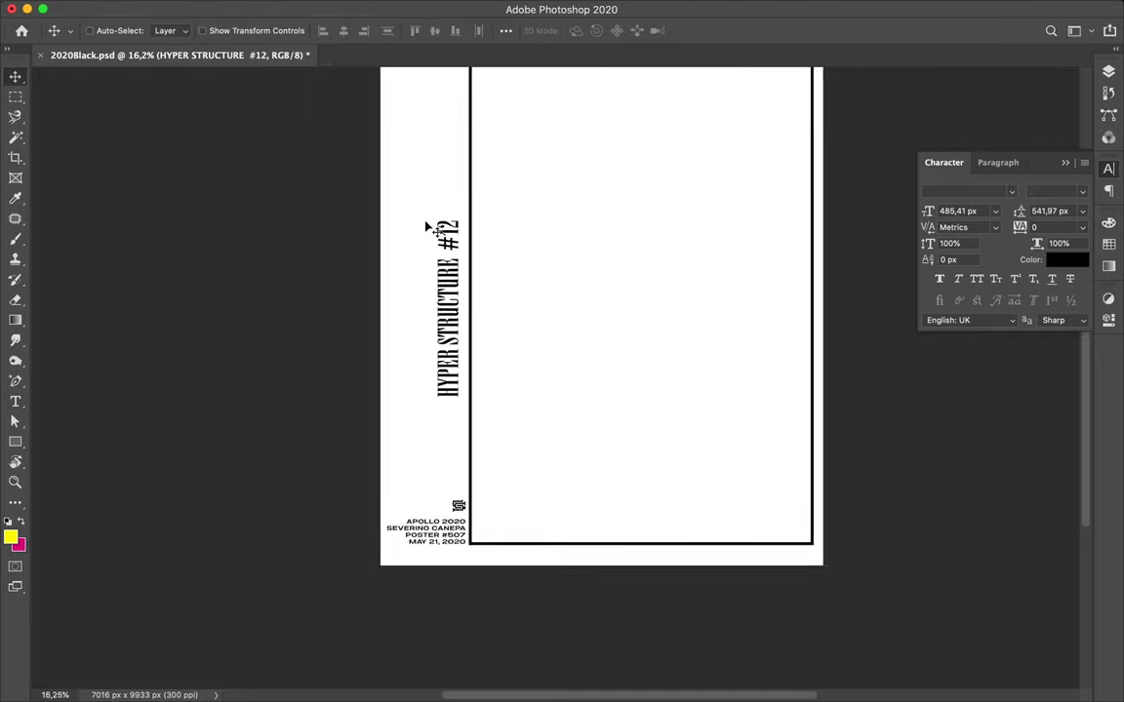
pyautogui.hotkey('ctrl', 't')
pyautogui.press('Escape')
pyautogui.press('t')
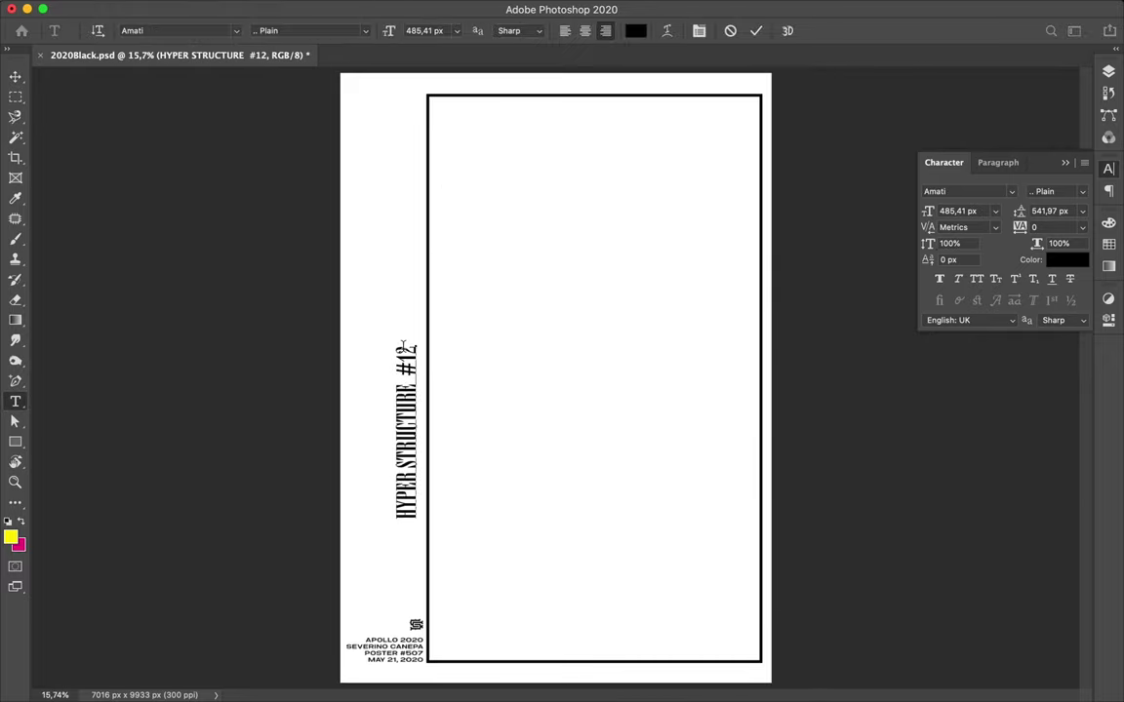
pyautogui.hotkey('ctrl', 't')
# Enlarge the vertical title upward and downward along the left margin
pyautogui.moveTo(434, 343); pyautogui.dragTo(434, 156)
pyautogui.moveTo(518, 519)
pyautogui.mouseDown()
pyautogui.moveTo(563, 567)
pyautogui.moveTo(574, 600)
pyautogui.mouseUp()
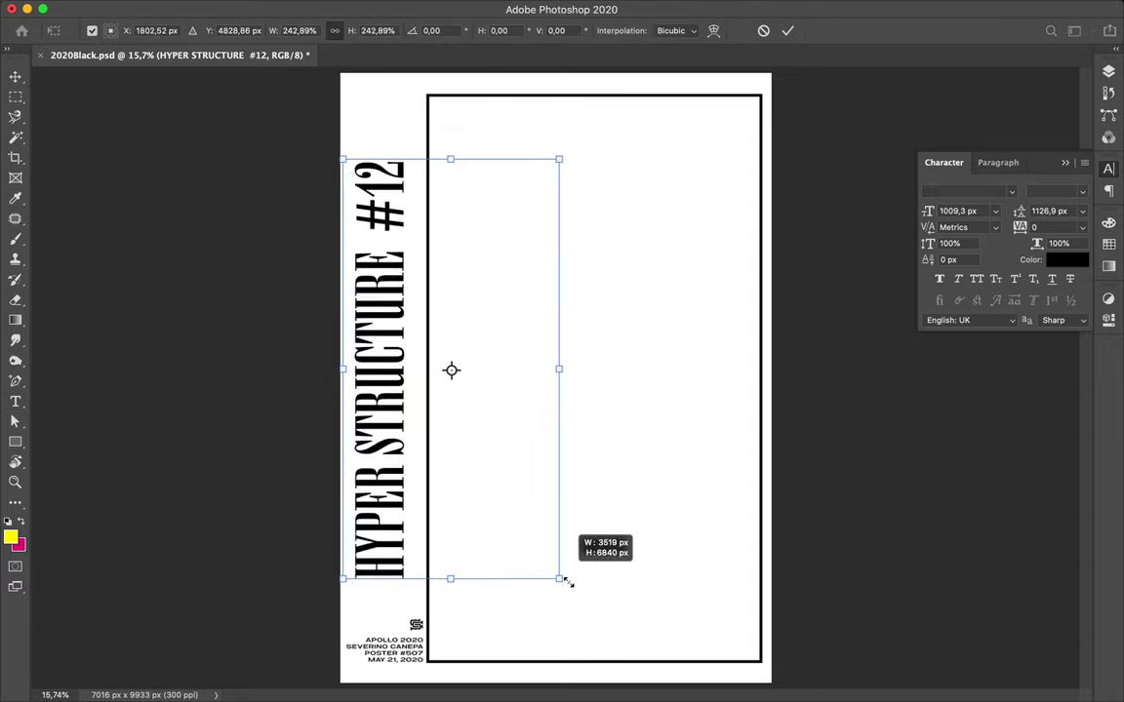
pyautogui.moveTo(387, 287); pyautogui.dragTo(389, 288)
pyautogui.press('Return')
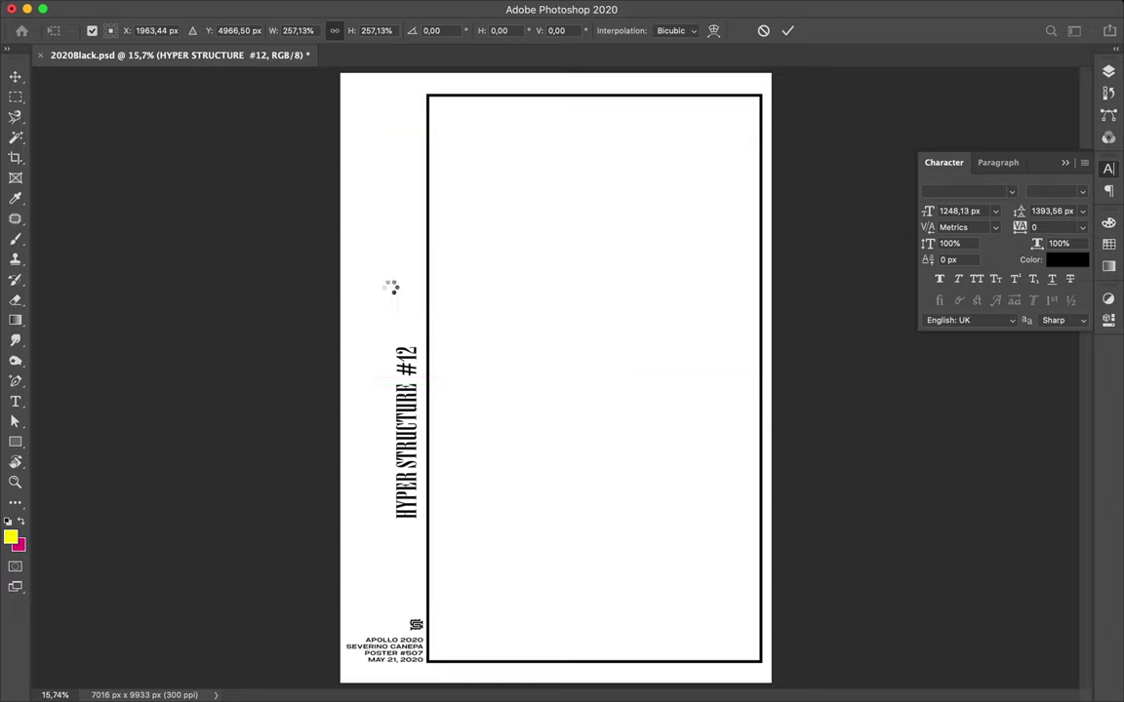
# Move the HYPER STRUCTURE layer below the APOLLO text and convert it to a smart object
pyautogui.click(1109, 72)
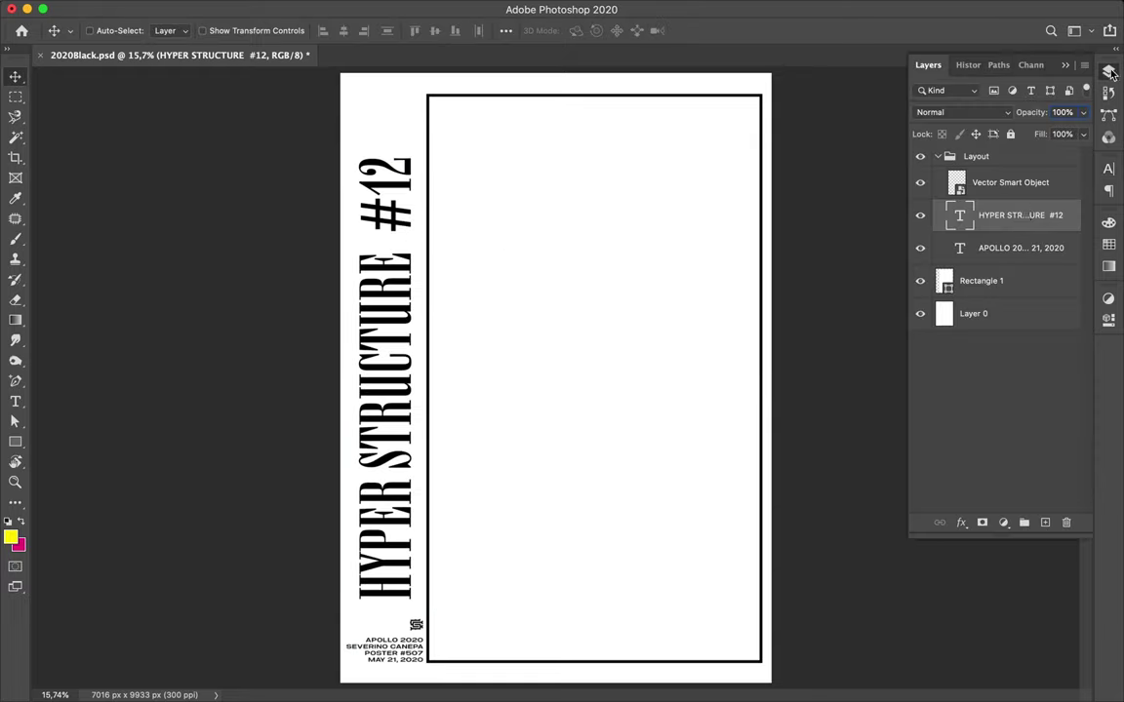
pyautogui.moveTo(990, 215); pyautogui.dragTo(990, 252)
pyautogui.rightClick(995, 248)
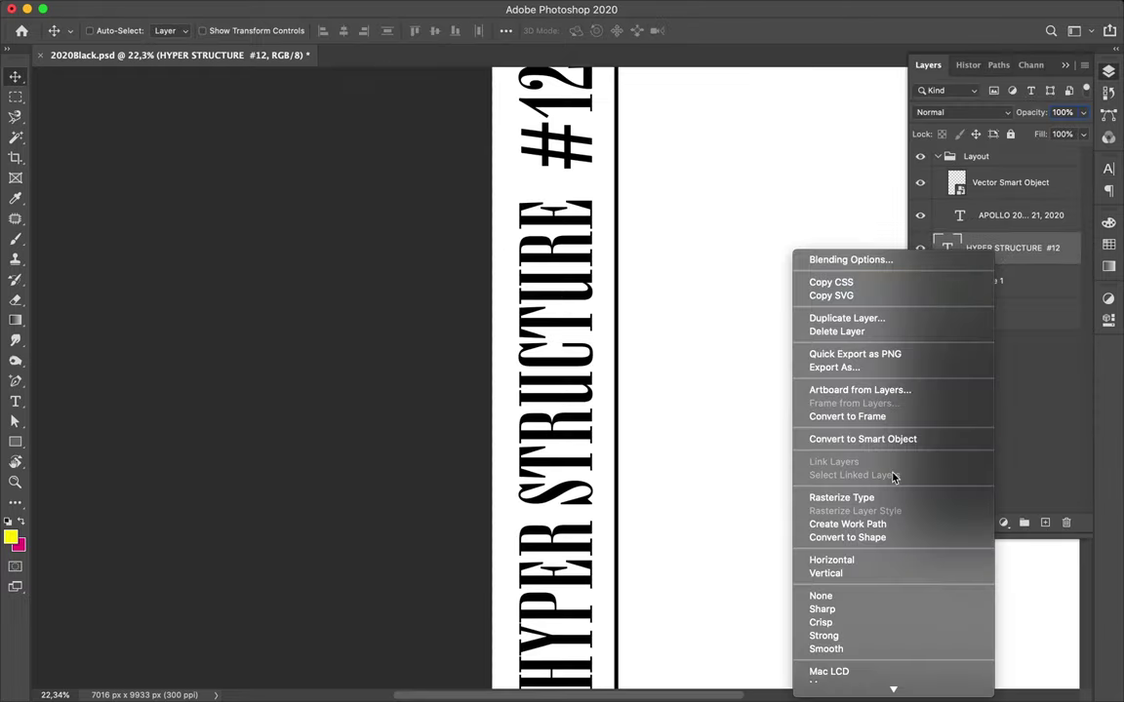
pyautogui.press('Escape')
pyautogui.scroll(-2, 605, 250)
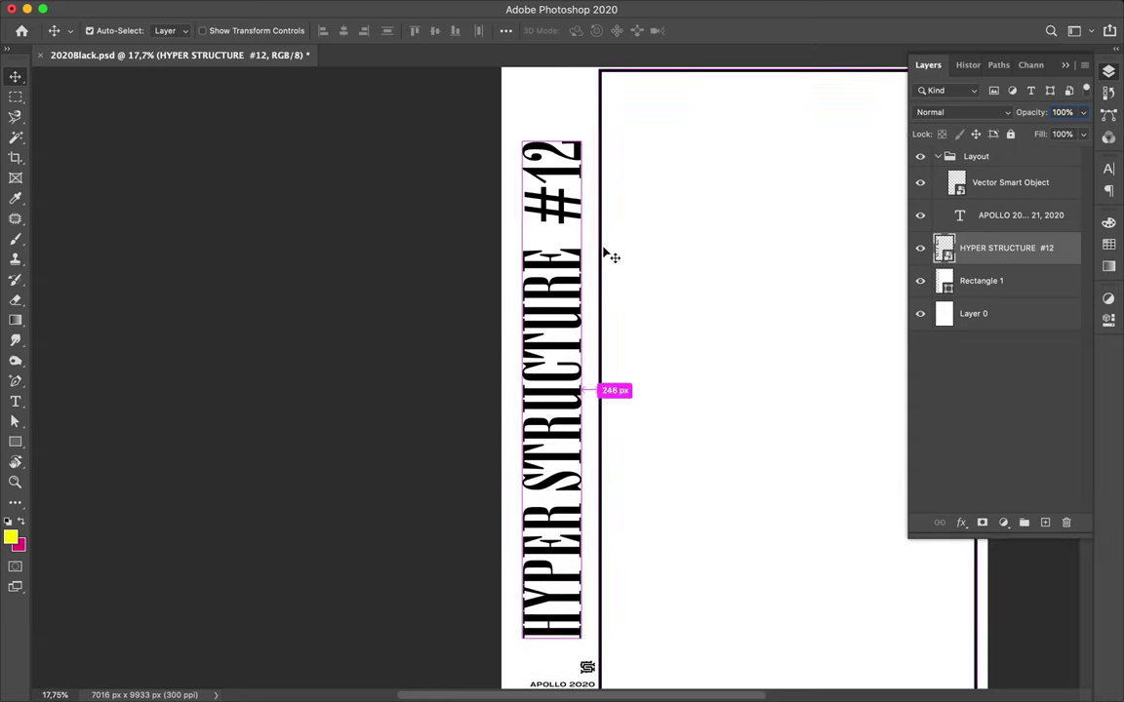
# Scale the title up from its top corner and set its letter spacing to 20
pyautogui.hotkey('ctrl', 't')
pyautogui.moveTo(521, 139); pyautogui.dragTo(517, 114)
pyautogui.press('Return')
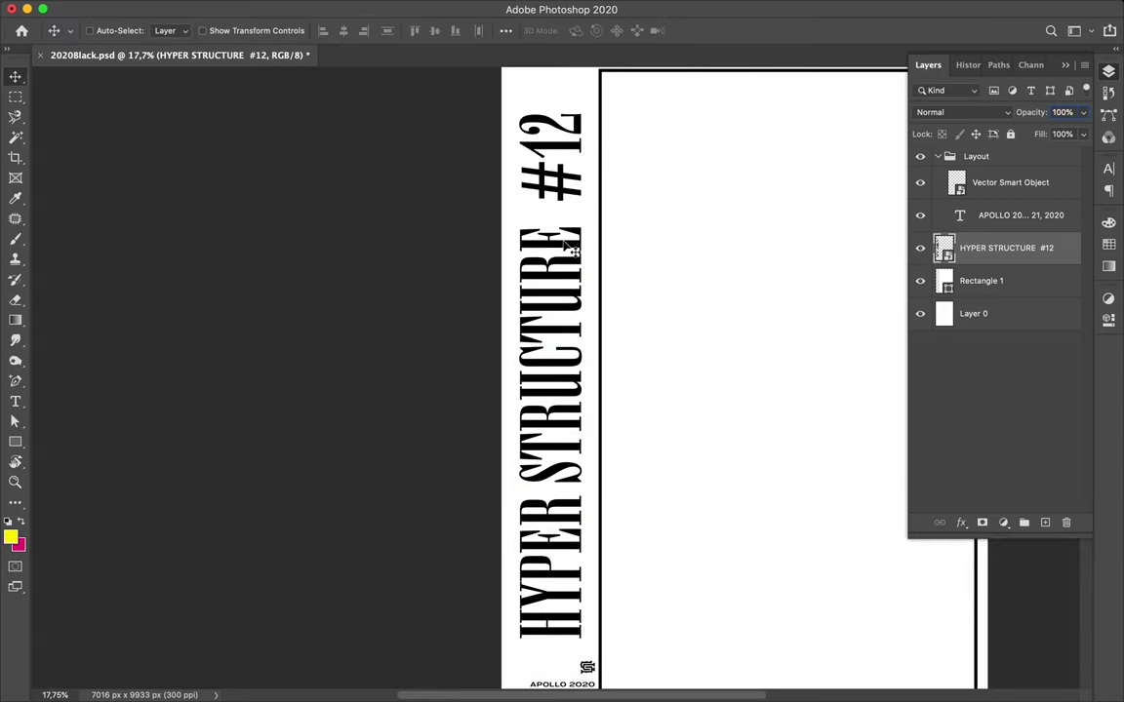
pyautogui.click(1108, 169)
pyautogui.write('20')
pyautogui.press('Return')
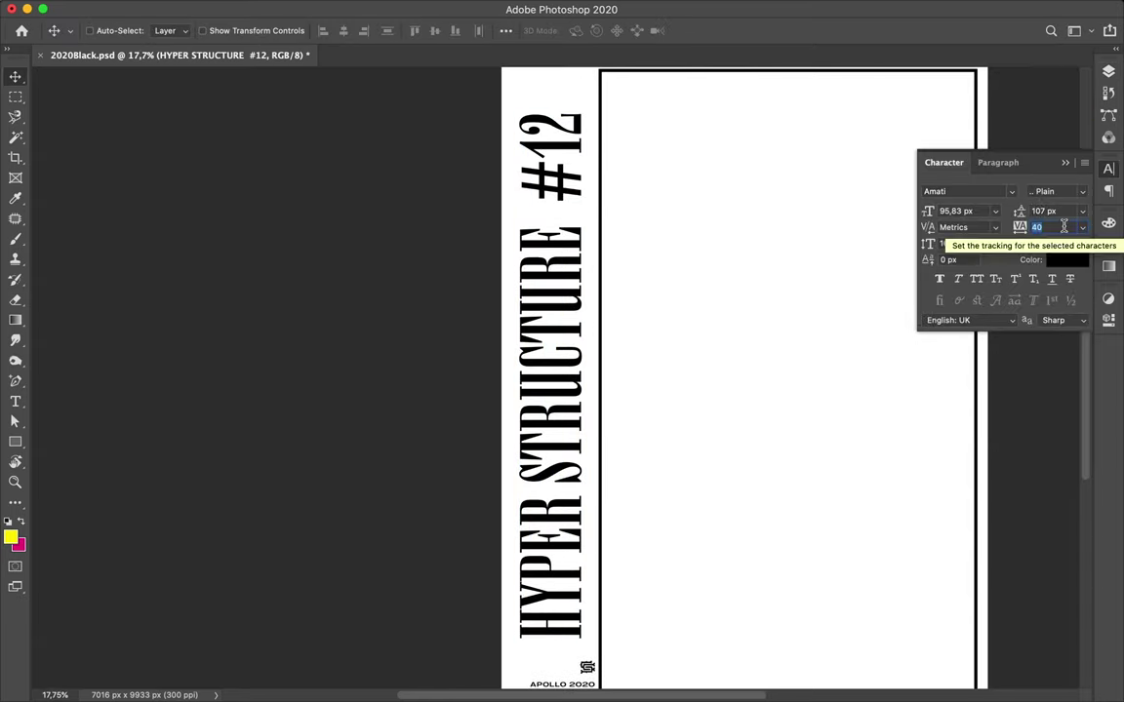
pyautogui.click(1066, 162)
# Reposition the title along the margin and stretch it up toward the page top
pyautogui.press('super+0')
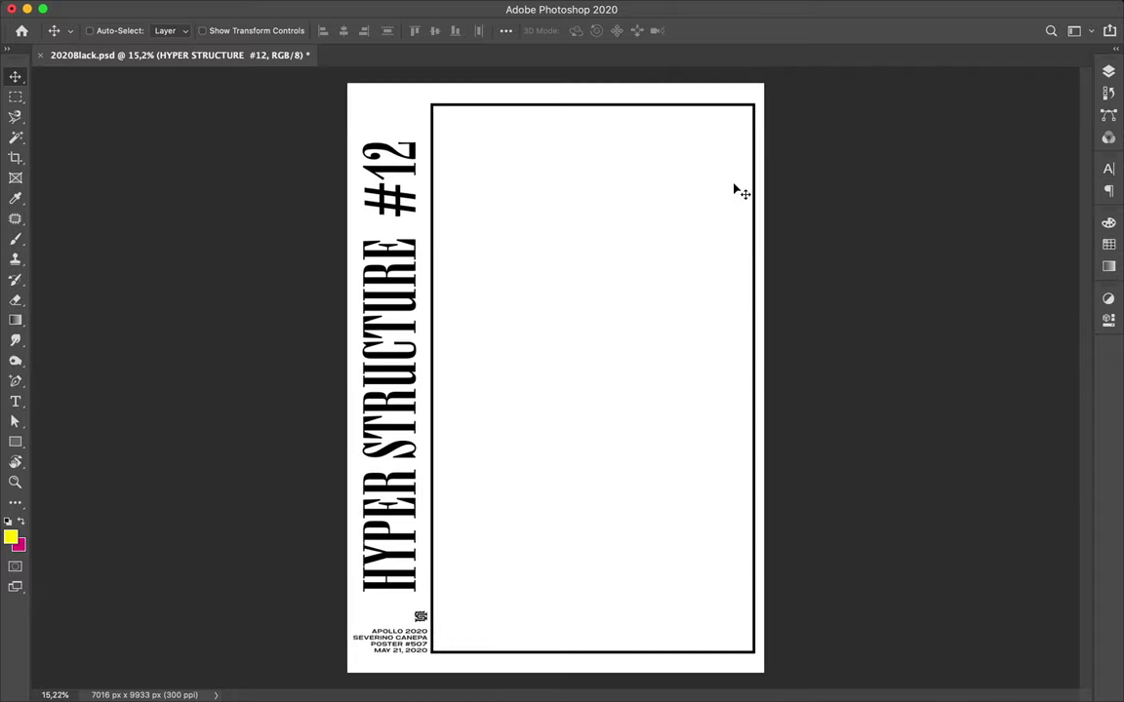
pyautogui.moveTo(376, 252); pyautogui.dragTo(431, 283)
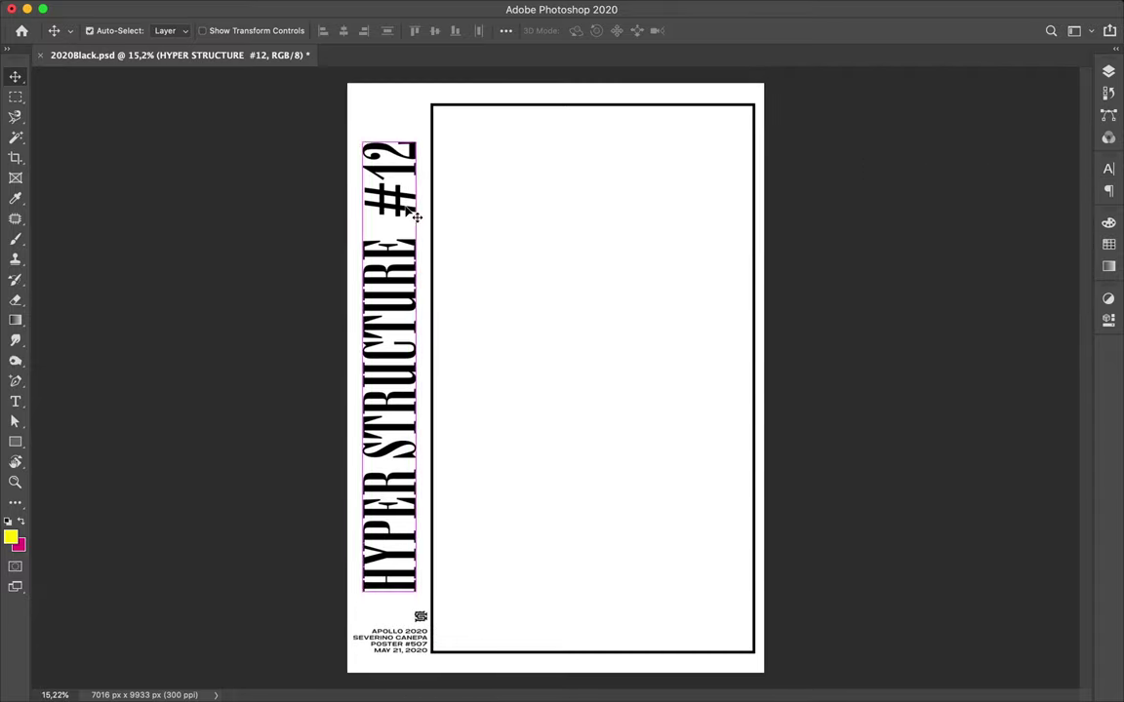
pyautogui.hotkey('ctrl', 't')
pyautogui.moveTo(390, 139); pyautogui.dragTo(390, 101)
pyautogui.press('Return')
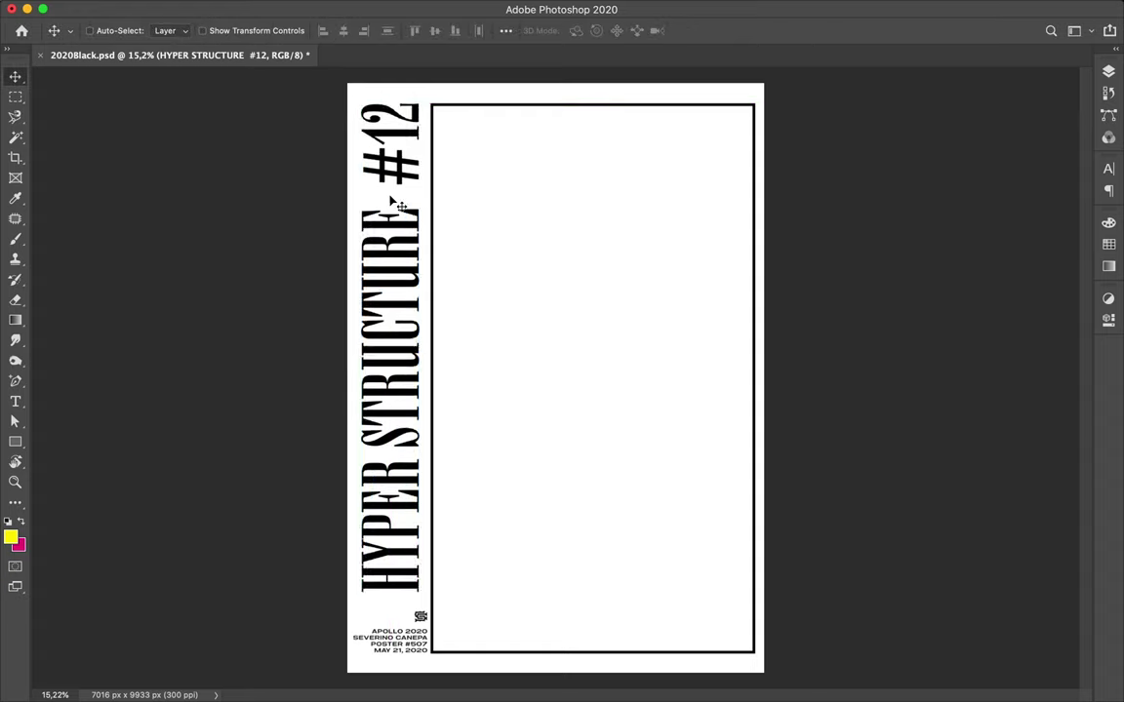
pyautogui.keyDown('ctrl'); pyautogui.click(480, 117); pyautogui.keyUp('ctrl')
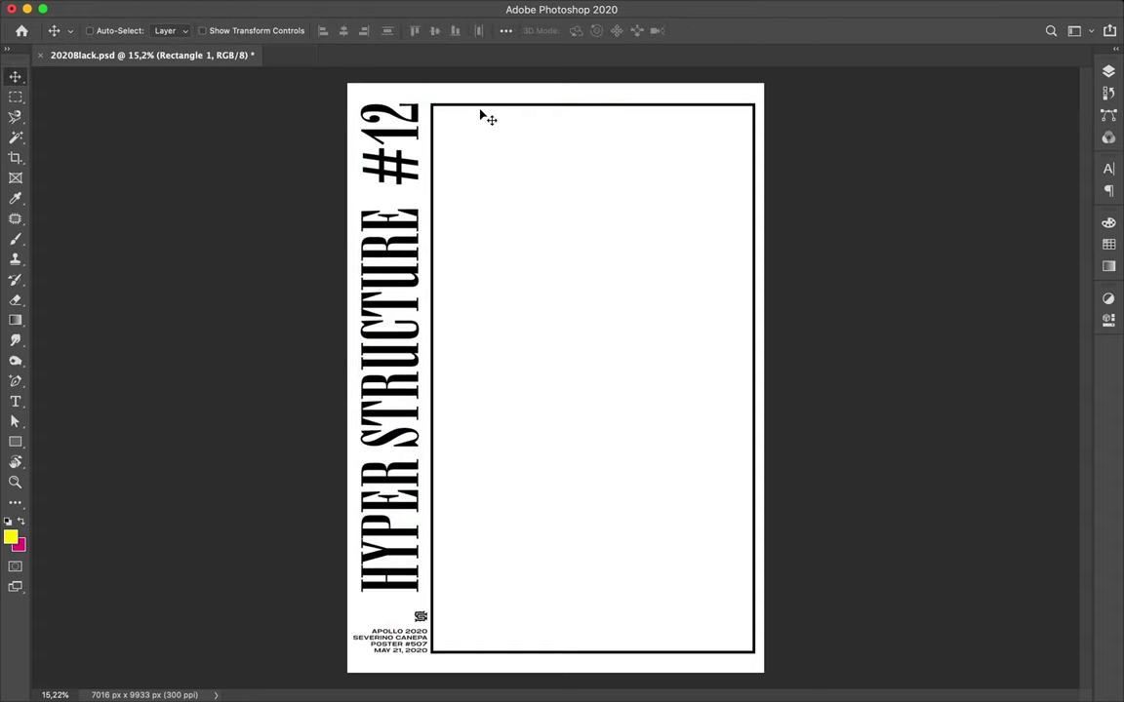
# With the Pen tool, draw a diagonal line from the frame's top-left corner to its right edge and bottom edge
pyautogui.press('p')
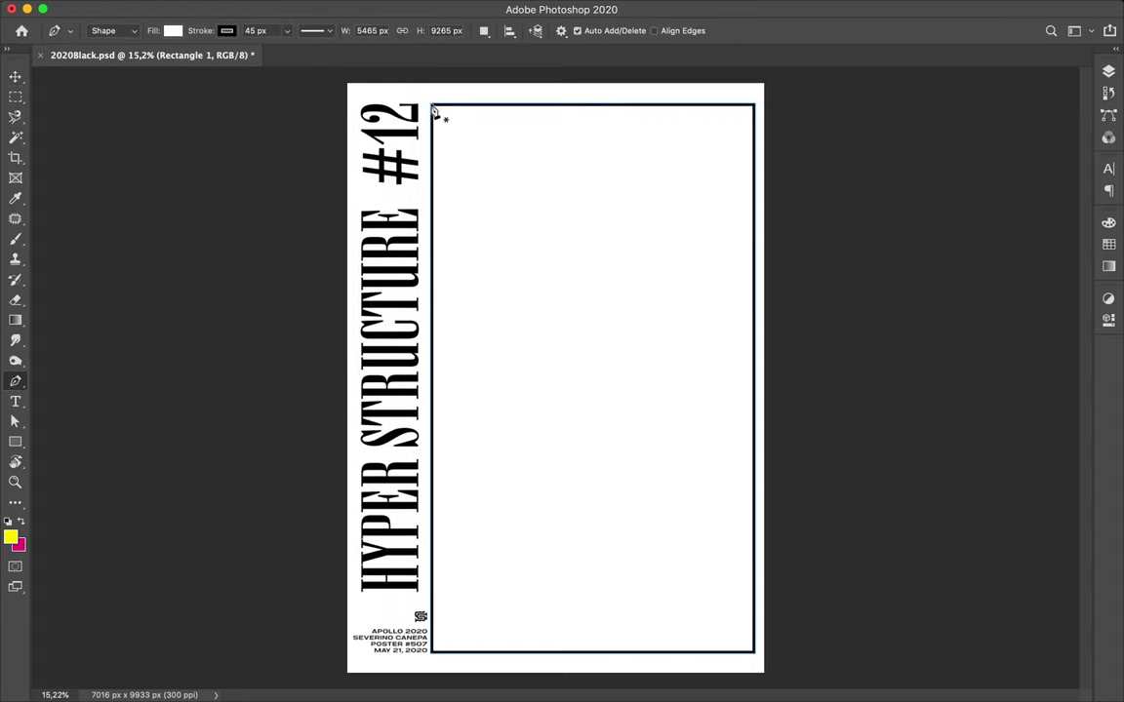
pyautogui.click(432, 106)
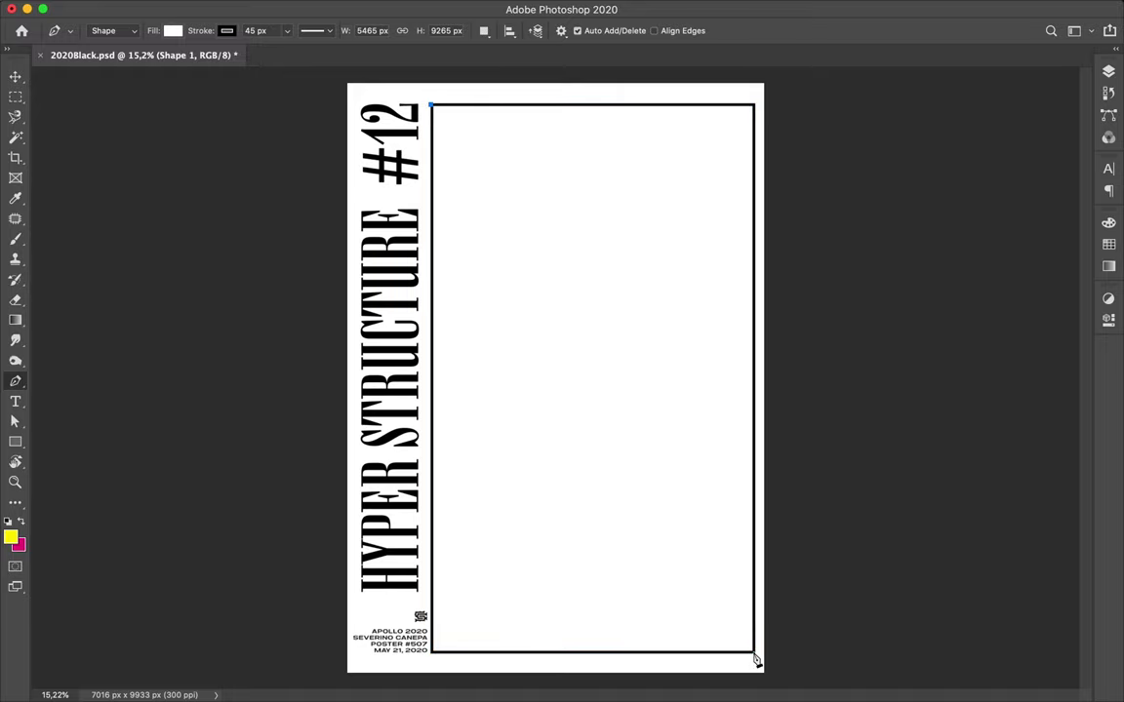
pyautogui.keyDown('shift'); pyautogui.click(753, 427); pyautogui.keyUp('shift')
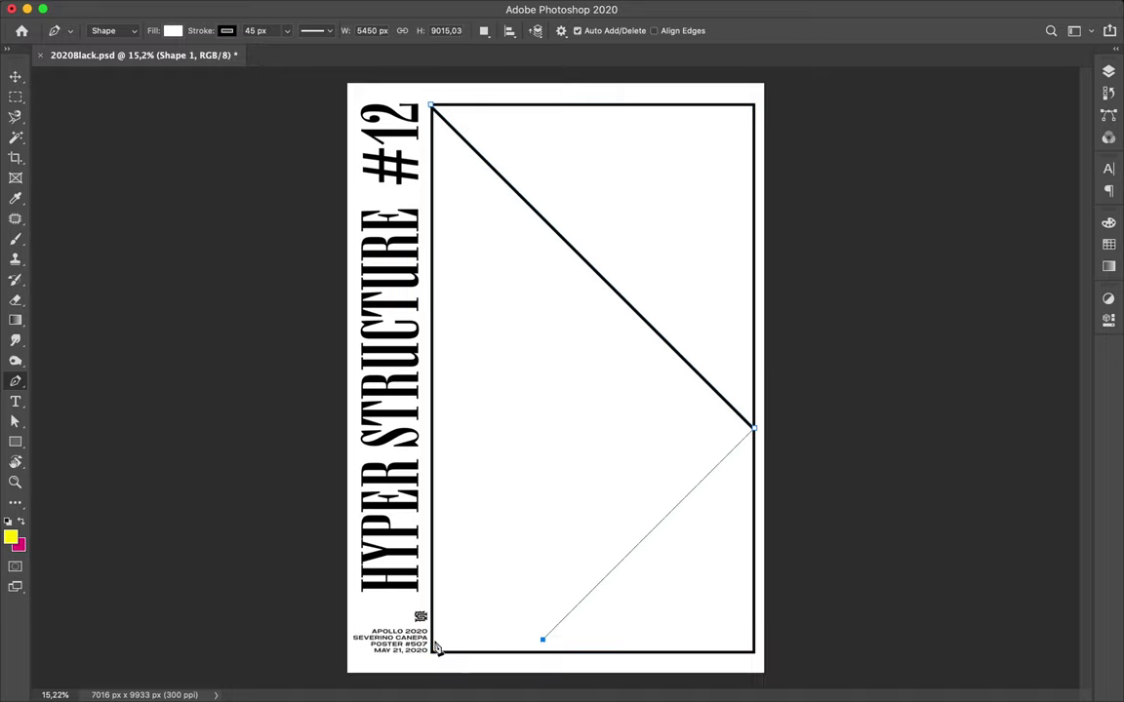
pyautogui.keyDown('shift'); pyautogui.click(522, 656); pyautogui.keyUp('shift')
pyautogui.press('v')
# Set the line shape to no fill and check its 45 px black stroke
pyautogui.press('a')
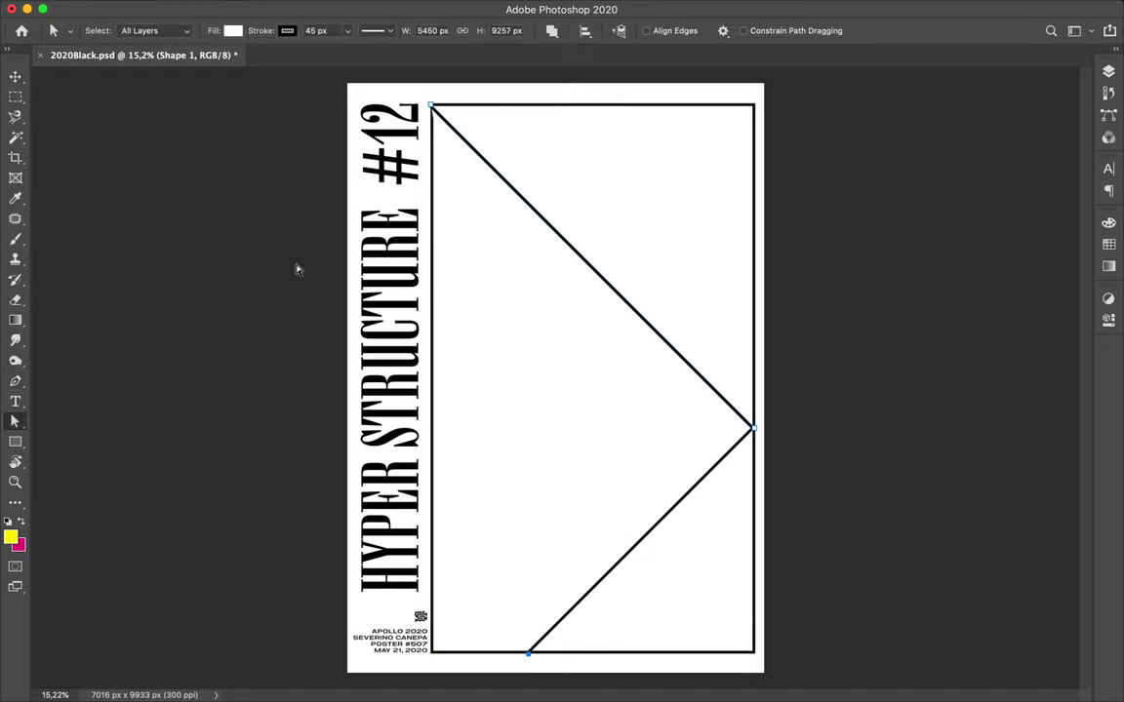
pyautogui.click(232, 30)
pyautogui.click(1107, 72)
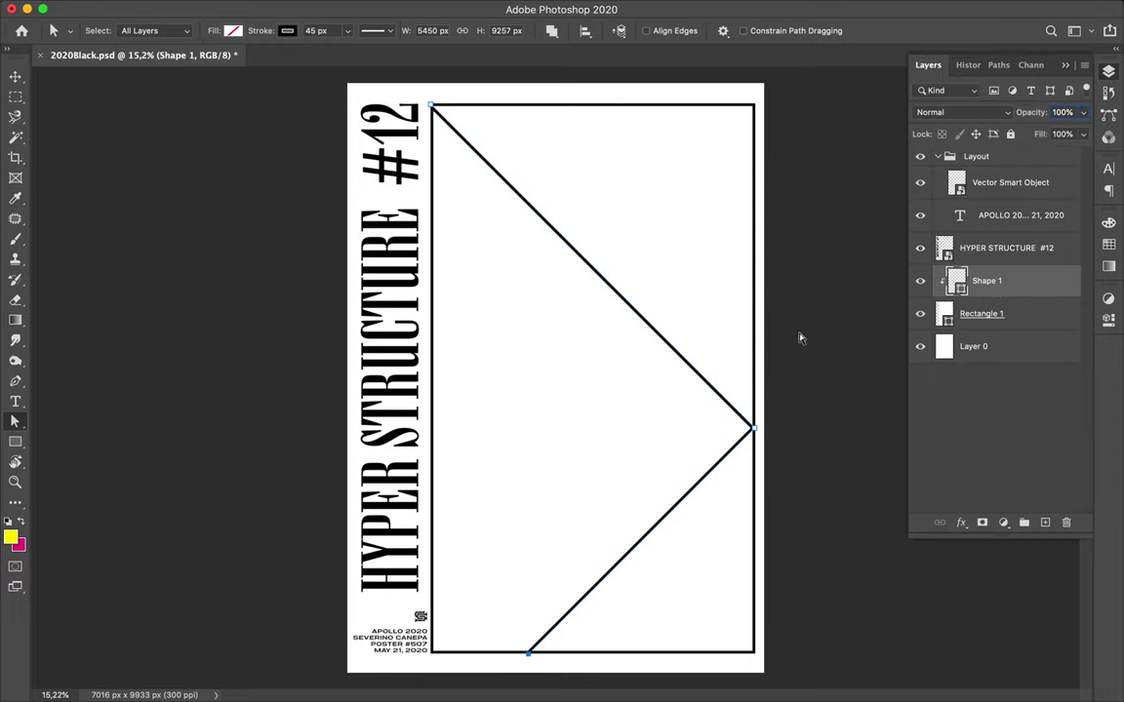
pyautogui.hotkey('ctrl', '+')
pyautogui.scroll(3, 490, 167)
pyautogui.click(372, 31)
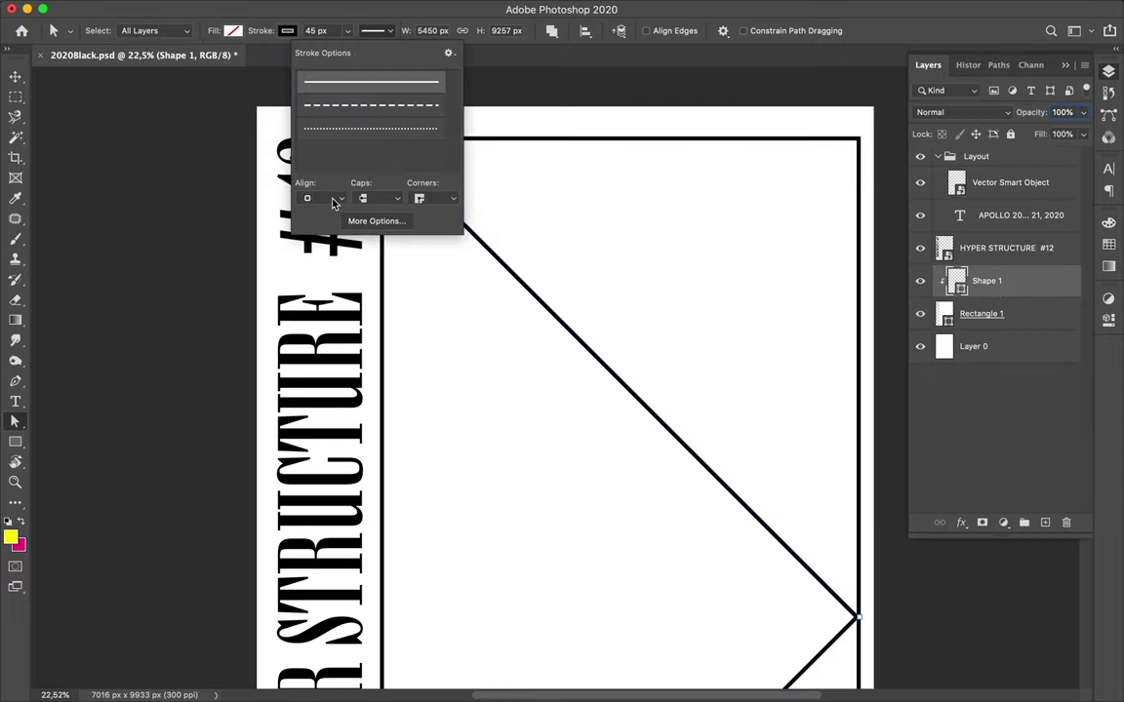
pyautogui.press('v')
pyautogui.hotkey('ctrl', '-')
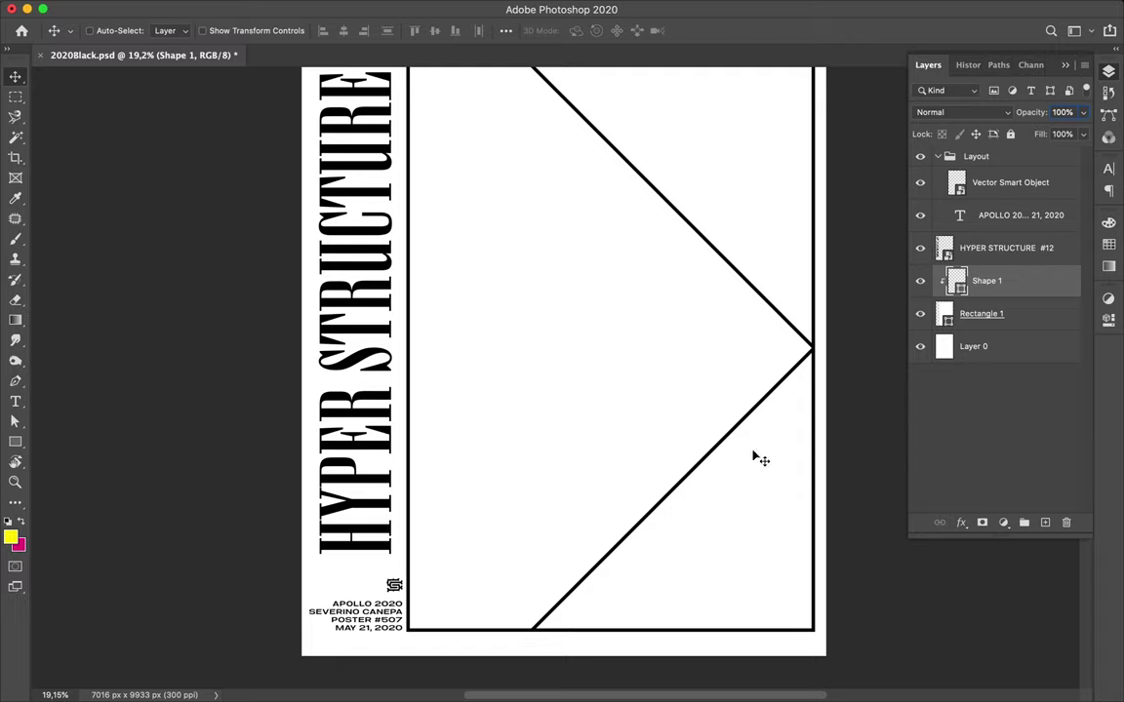
# Extend the zigzag up to the frame's left edge and back to the first diagonal
pyautogui.press('p')
pyautogui.hotkey('ctrl', '+')
pyautogui.press('a')
pyautogui.scroll(2, 434, 459)
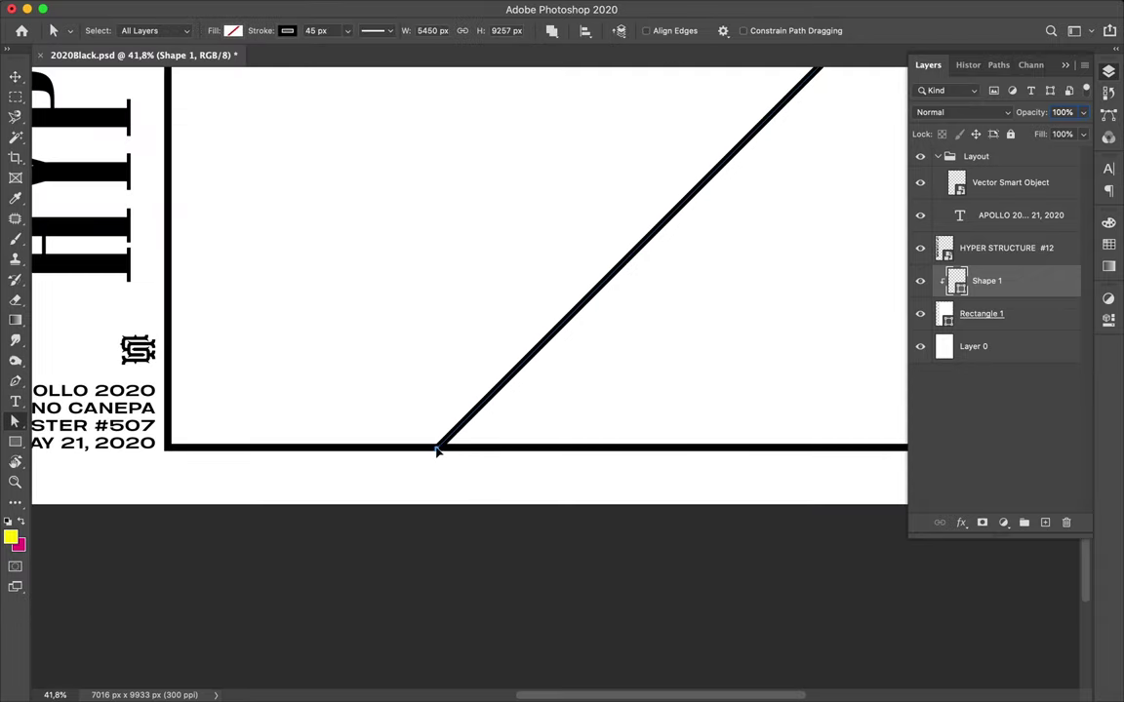
pyautogui.press('p')
pyautogui.scroll(-2, 553, 373)
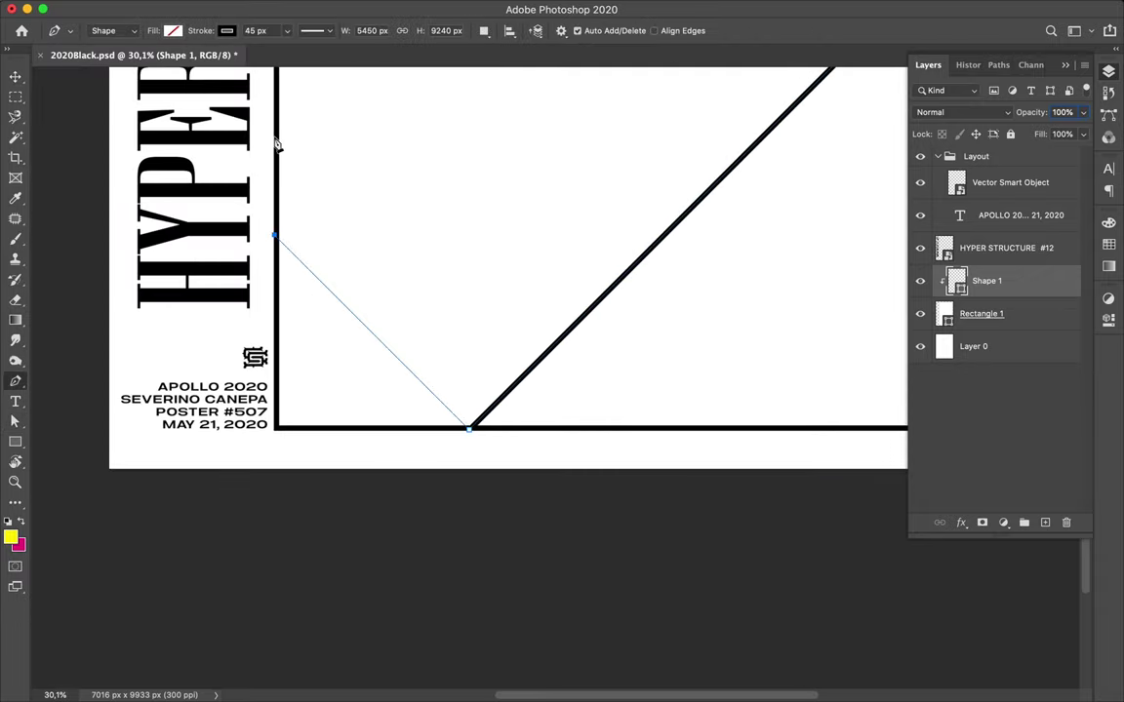
pyautogui.moveTo(274, 235); pyautogui.dragTo(274, 314)
pyautogui.hotkey('ctrl', 'z')
pyautogui.click(276, 234)
pyautogui.scroll(-2, 512, 118)
pyautogui.click(518, 115)
pyautogui.scroll(-2, 518, 115)
pyautogui.press('v')
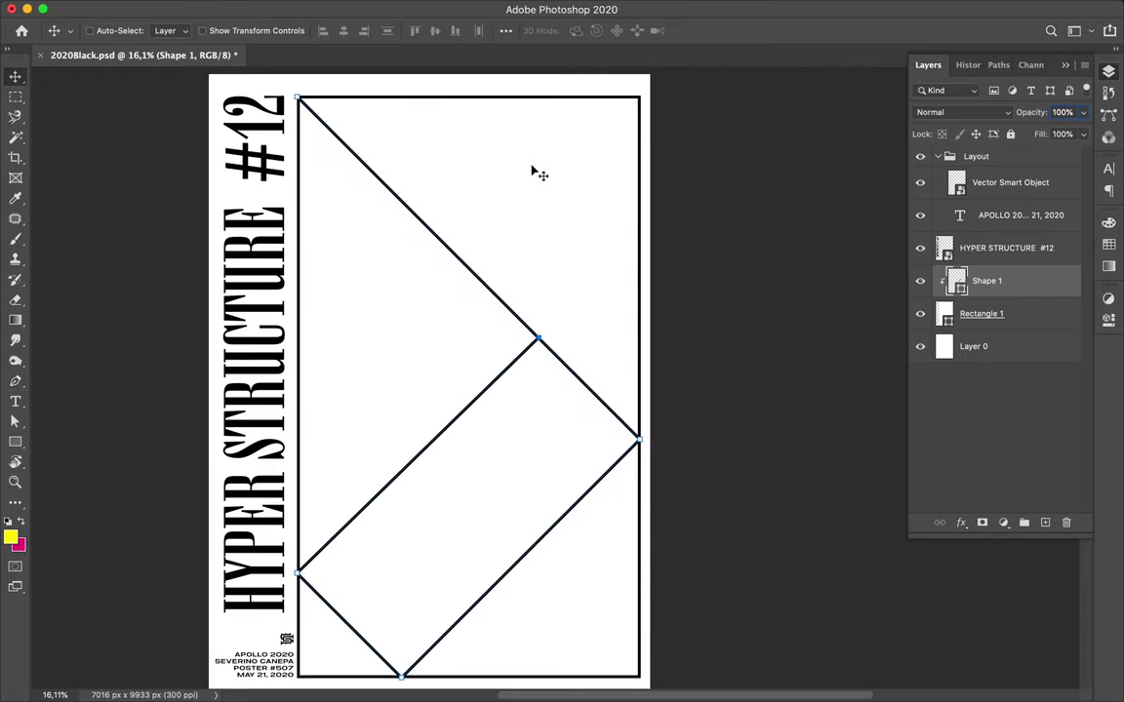
pyautogui.press('p')
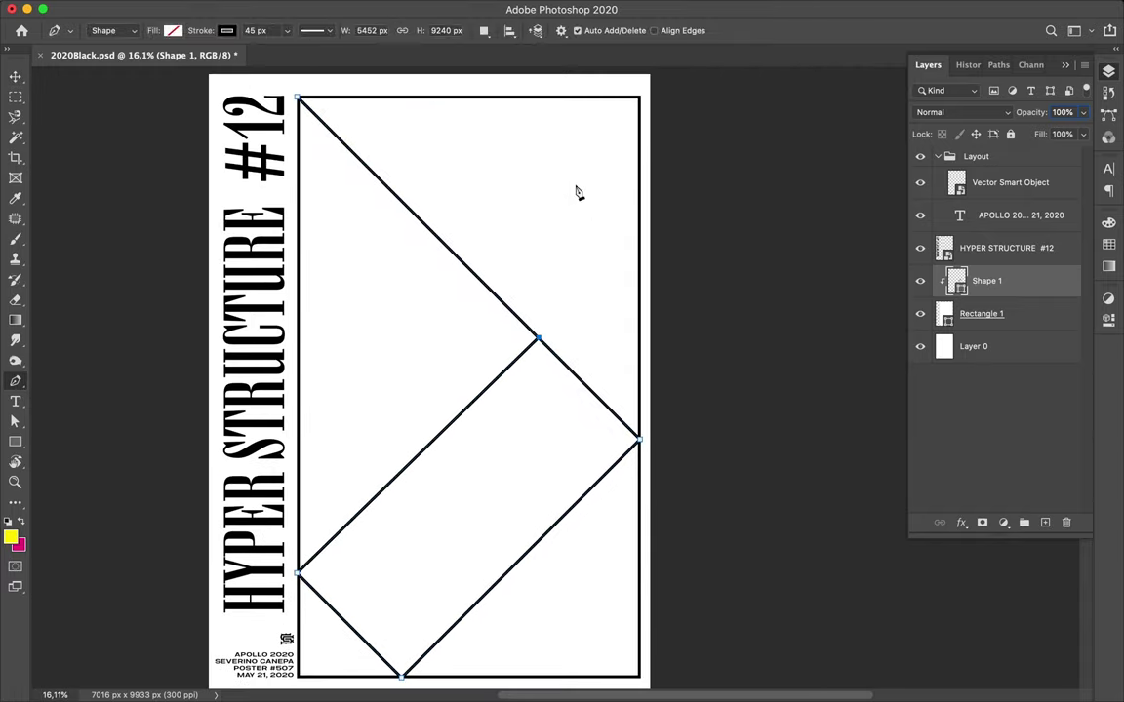
pyautogui.click(518, 98)
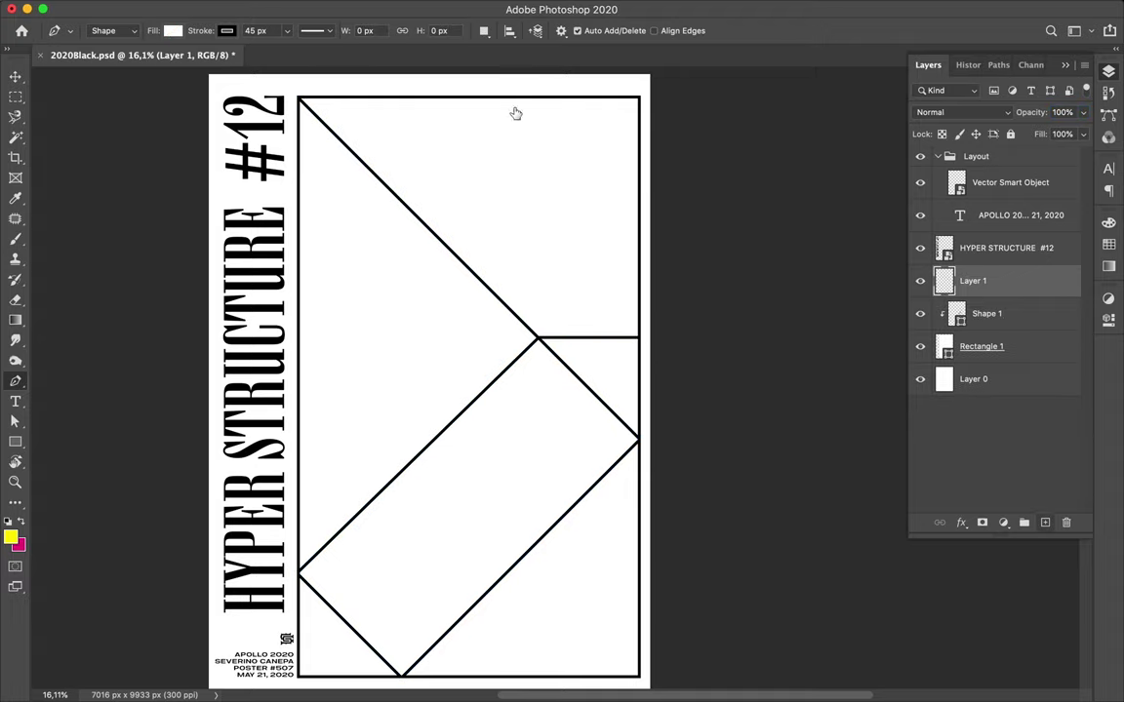
# Draw two vertical lines up to the top edge, each with a diagonal back to the main diagonal
pyautogui.hotkey('ctrl', 'z')
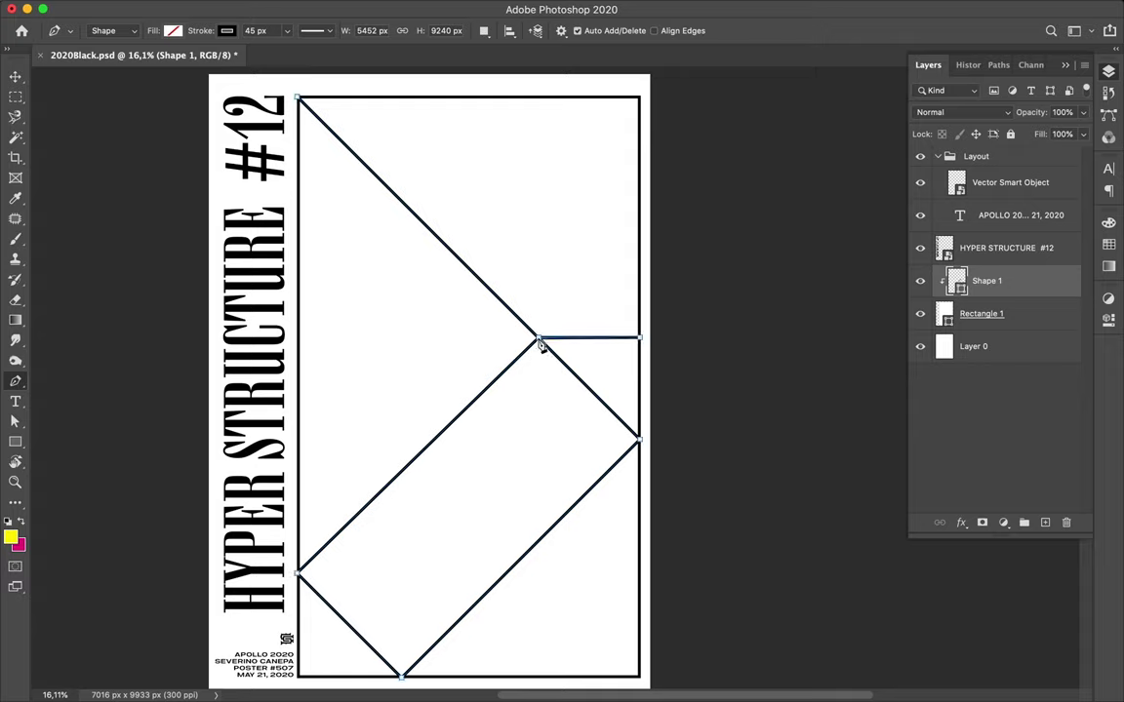
pyautogui.click(538, 338)
pyautogui.keyDown('shift'); pyautogui.click(525, 102); pyautogui.keyUp('shift')
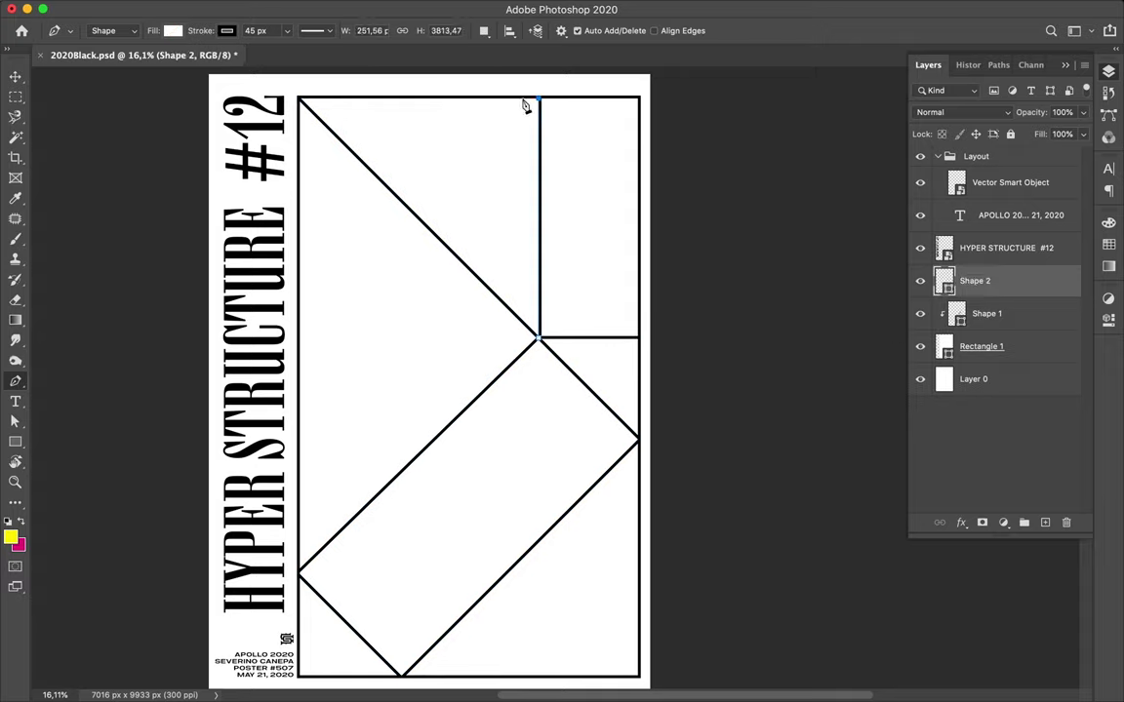
pyautogui.click(419, 219)
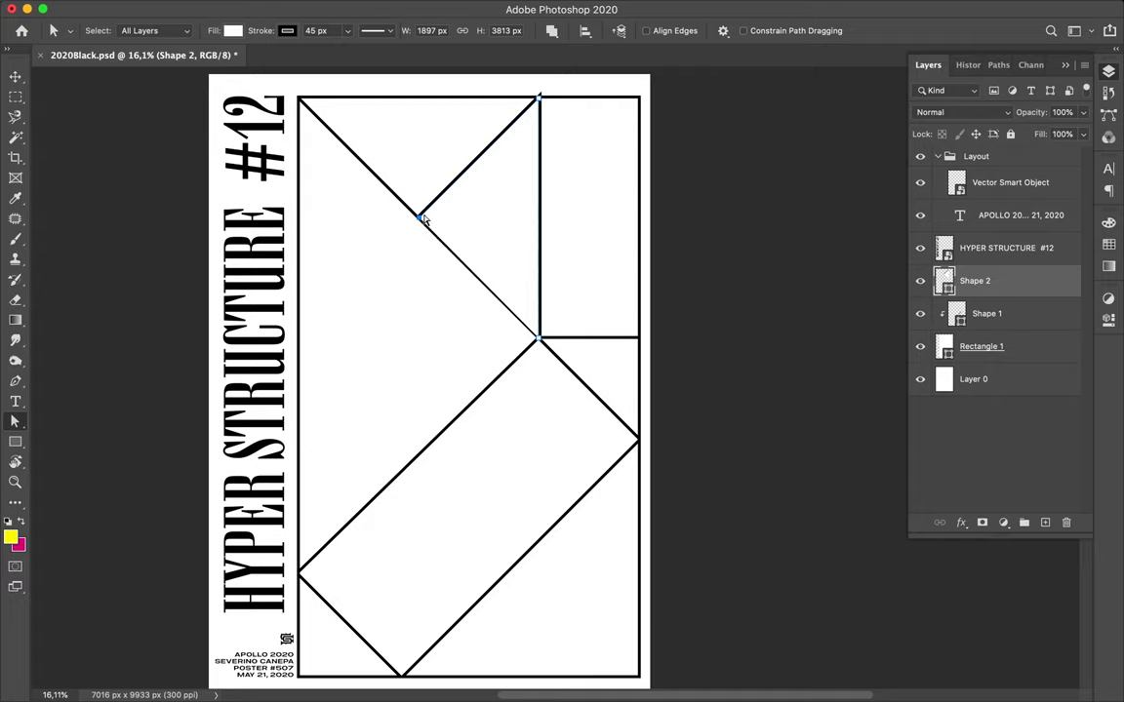
pyautogui.press('p')
pyautogui.click(419, 99)
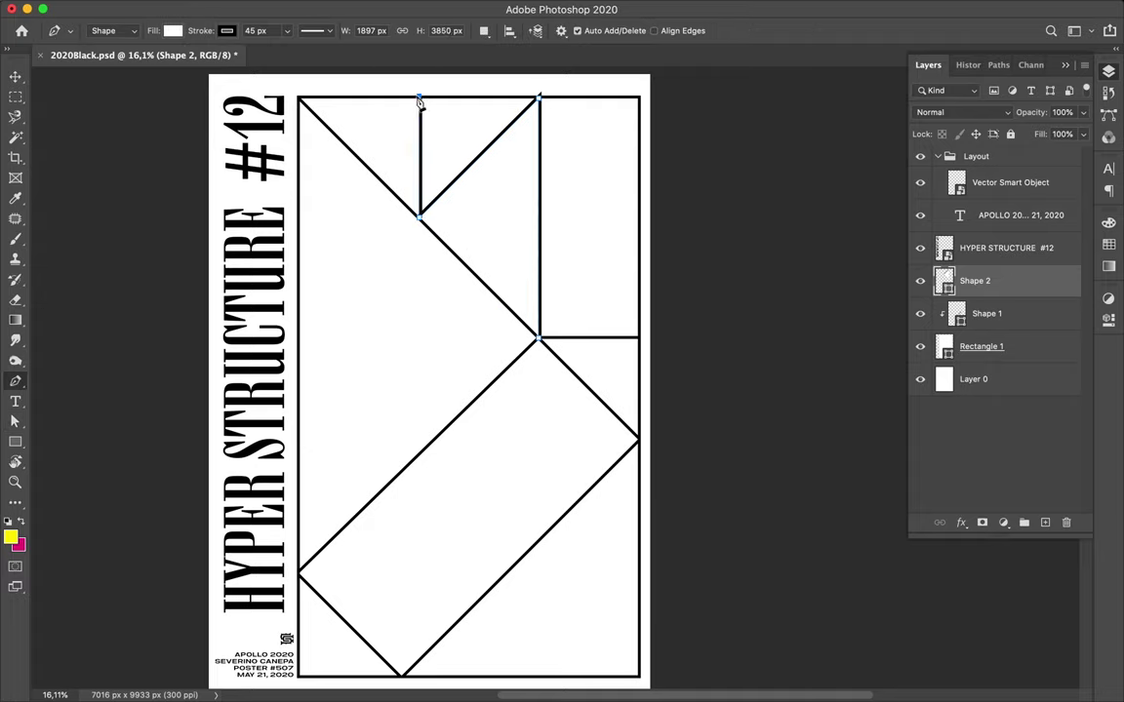
pyautogui.click(360, 155)
pyautogui.press('a')
pyautogui.press('p')
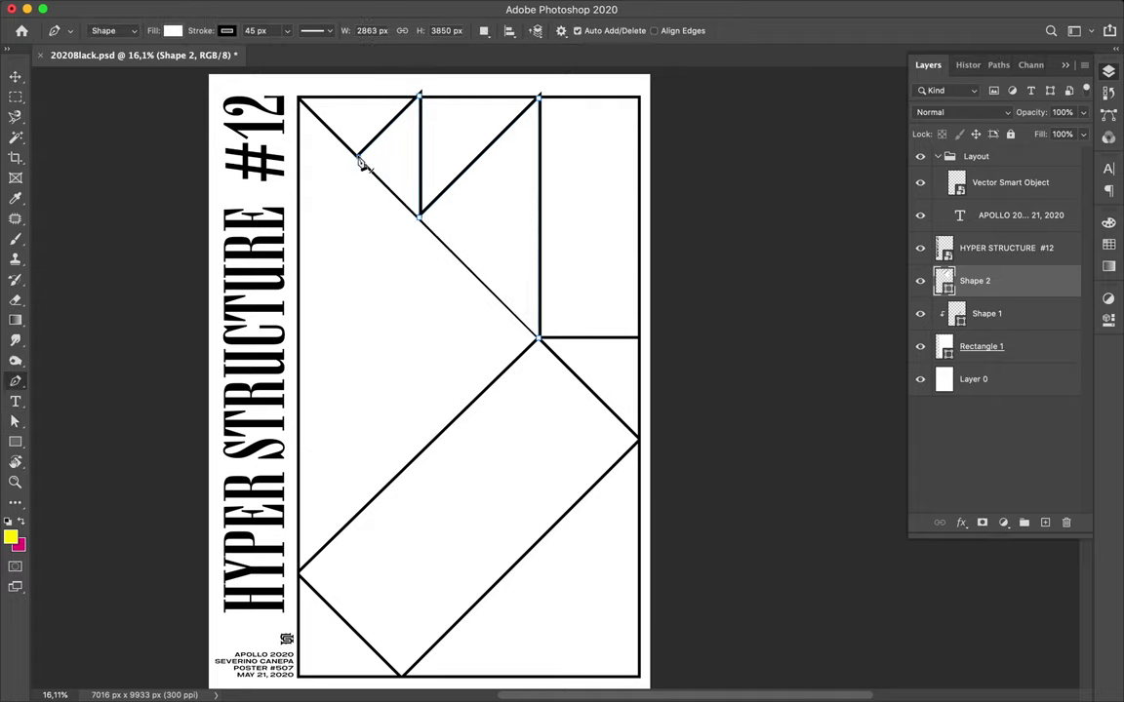
pyautogui.press('v')
pyautogui.scroll(-1, 401, 311)
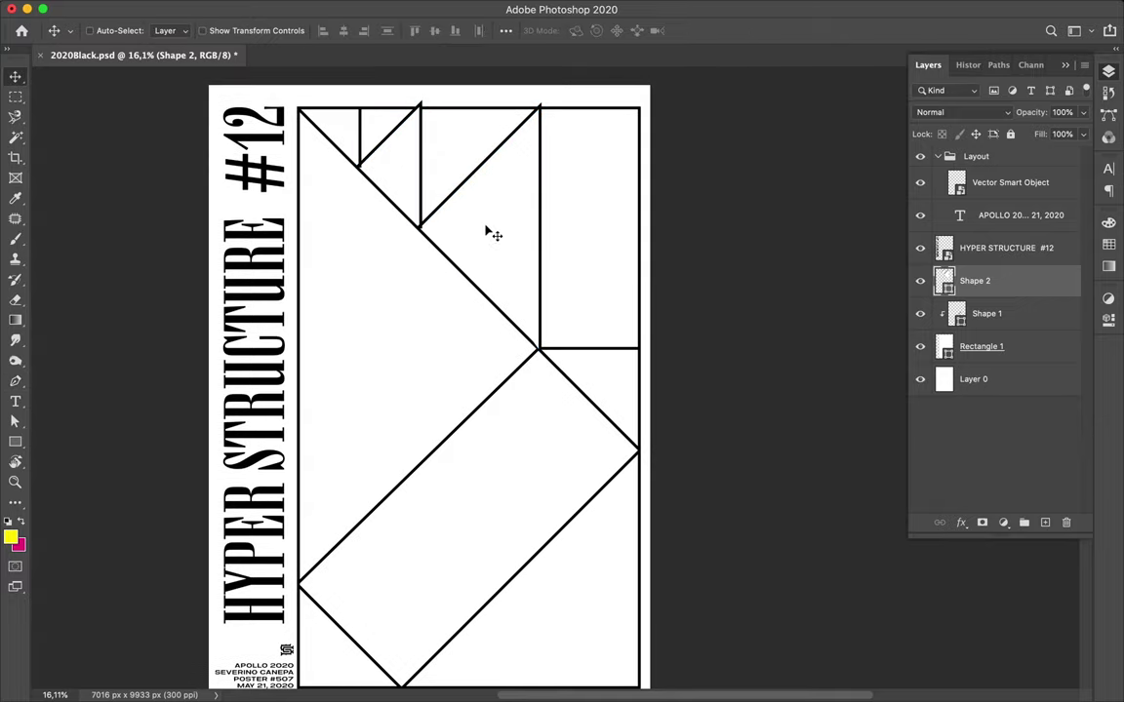
pyautogui.hotkey('ctrl', '+')
# Complete the short top diagonal, set Shape 2 to no fill and clip it to the frame
pyautogui.press('p')
pyautogui.click(359, 137)
pyautogui.click(172, 32)
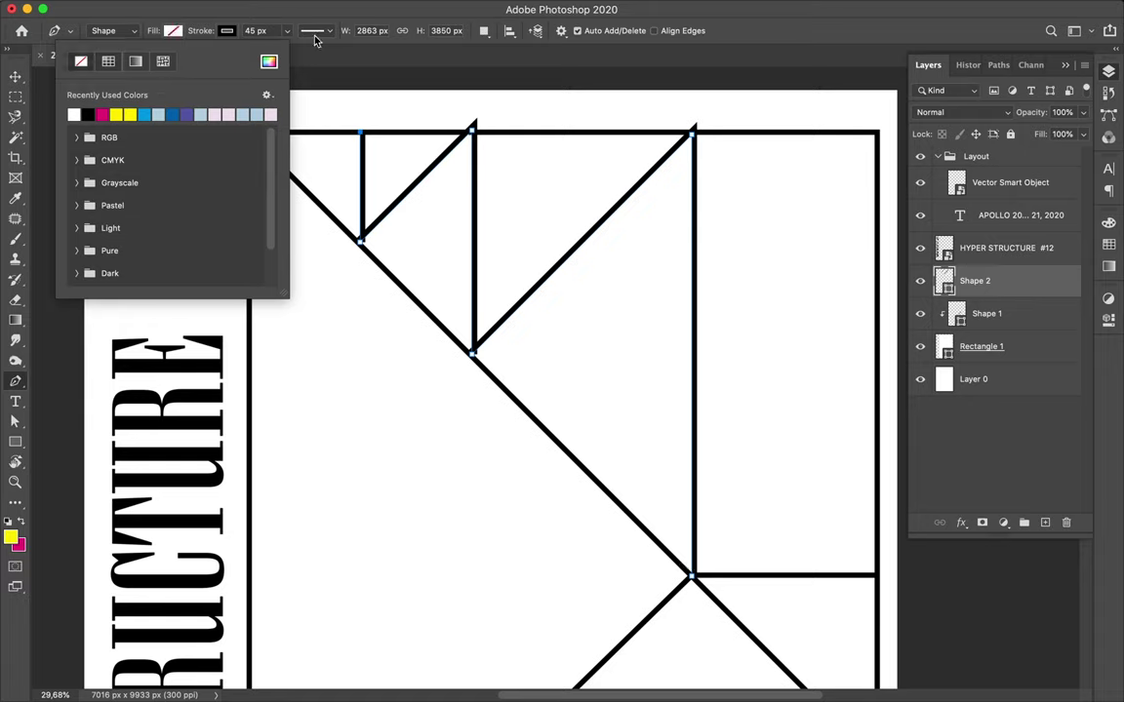
pyautogui.click(315, 31)
pyautogui.press('v')
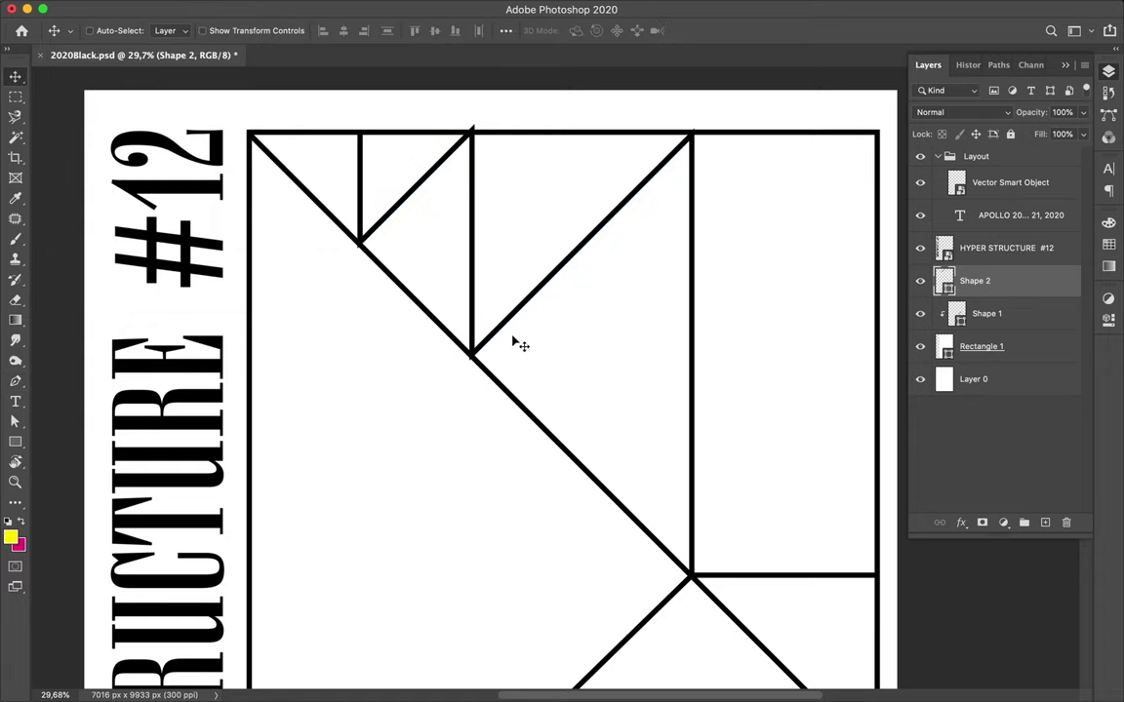
pyautogui.keyDown('alt'); pyautogui.click(1003, 293); pyautogui.keyUp('alt')
# Change the line structure's stroke alignment in the stroke options
pyautogui.press('a')
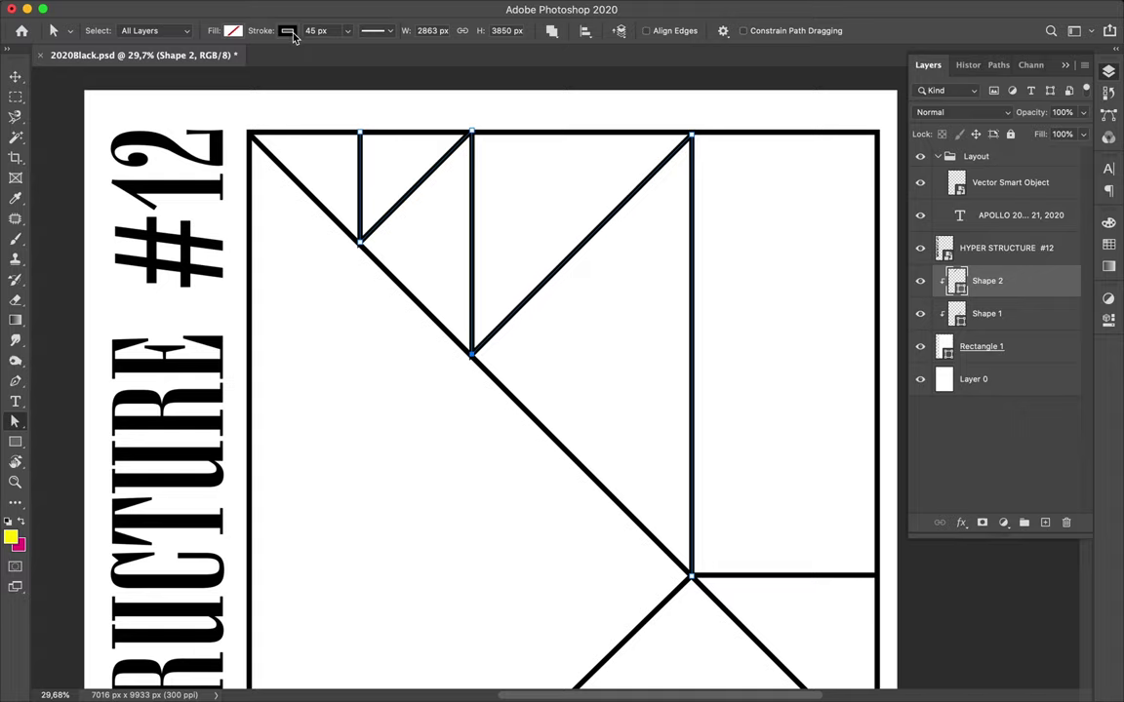
pyautogui.click(376, 30)
pyautogui.click(322, 198)
pyautogui.click(310, 168)
pyautogui.scroll(3, 361, 249)
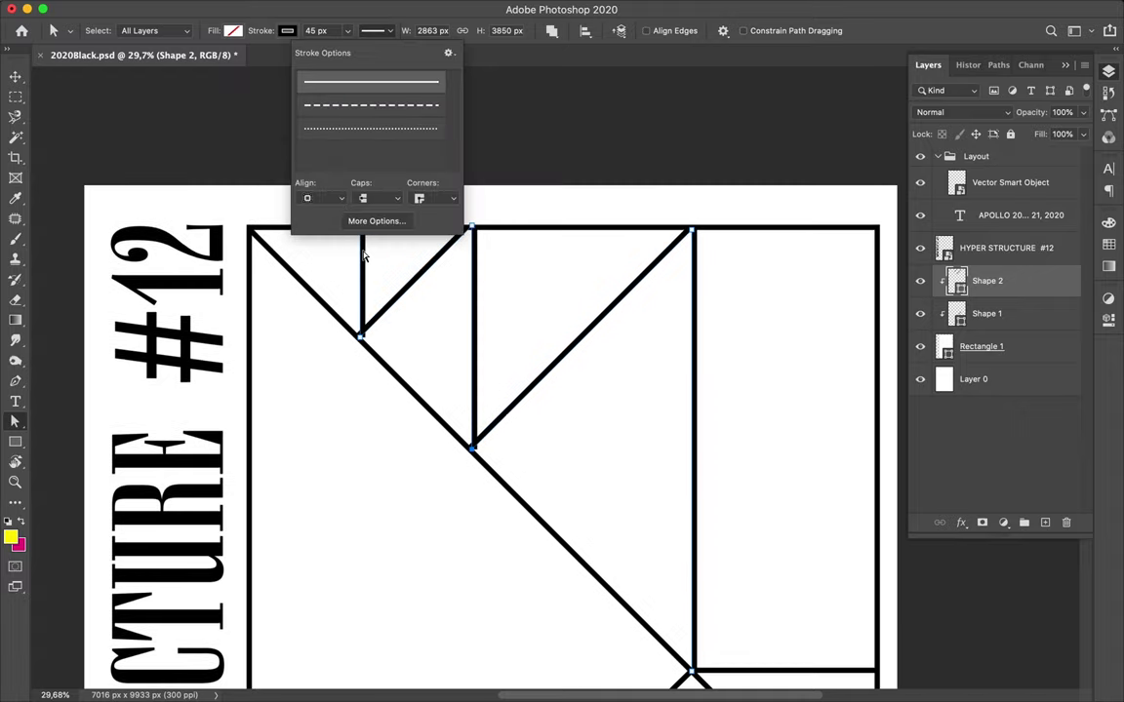
pyautogui.click(331, 200)
pyautogui.click(312, 224)
pyautogui.scroll(2, 459, 393)
pyautogui.click(453, 472)
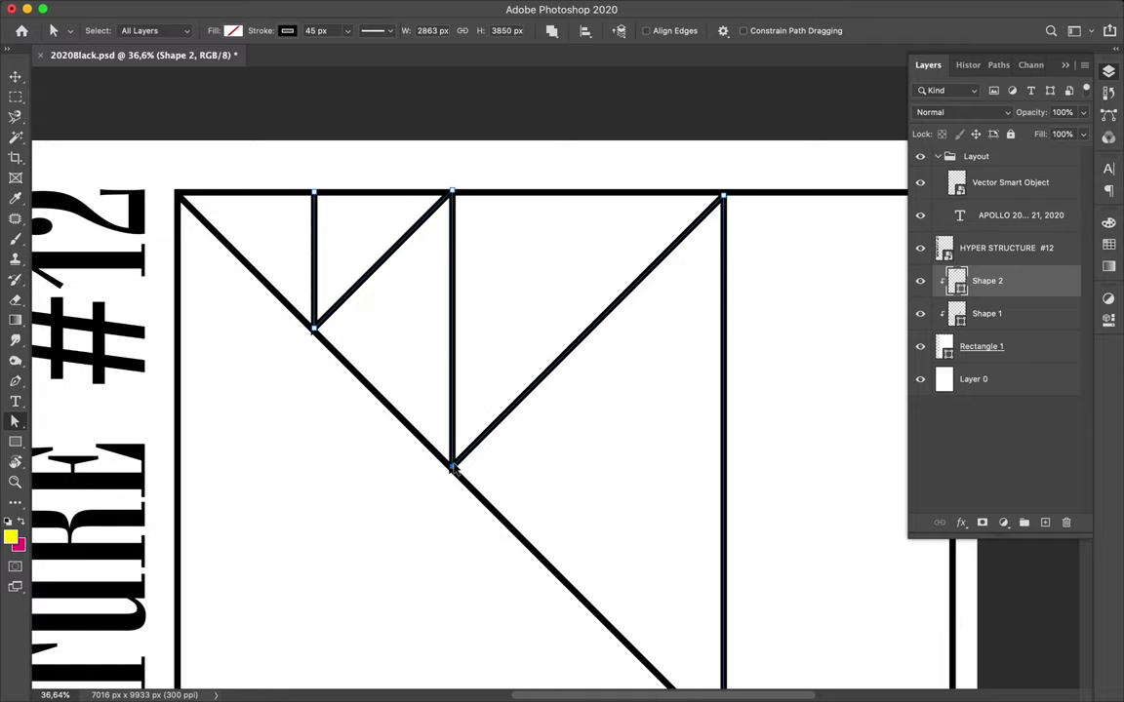
# Select and delete the short diagonal and vertical struts along the top bar
pyautogui.scroll(2, 547, 395)
pyautogui.moveTo(414, 497); pyautogui.dragTo(413, 500)
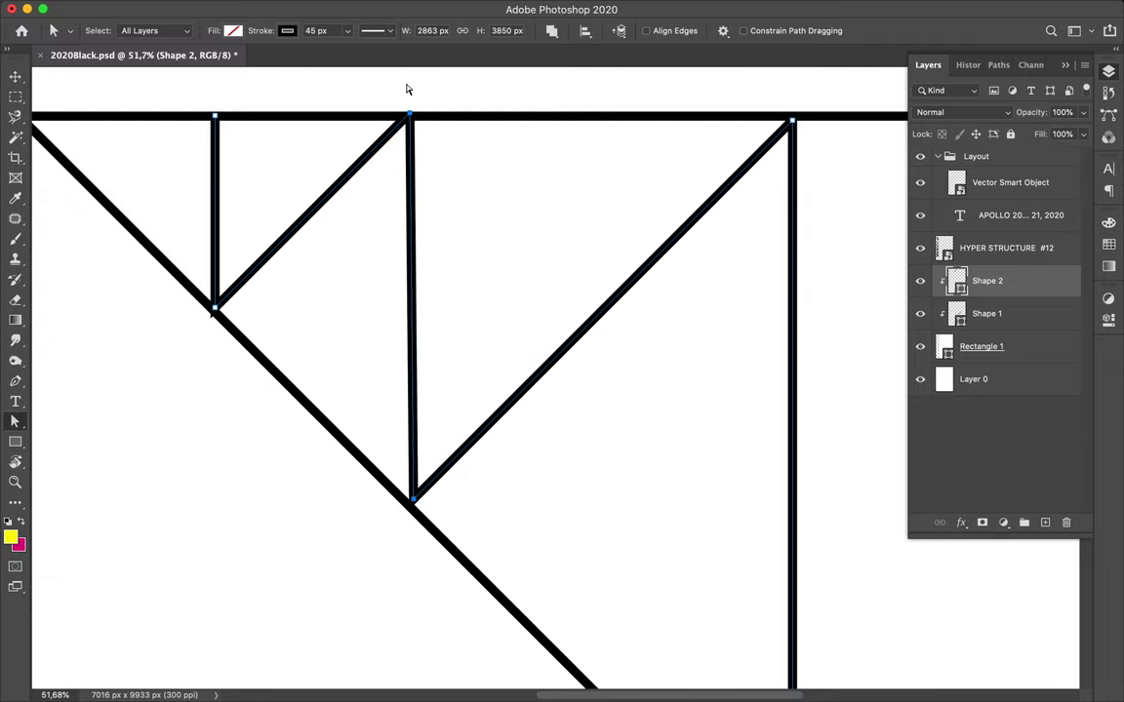
pyautogui.moveTo(409, 116)
pyautogui.mouseDown()
pyautogui.moveTo(419, 103)
pyautogui.moveTo(410, 114)
pyautogui.mouseUp()
pyautogui.press('BackSpace')
pyautogui.press('BackSpace')
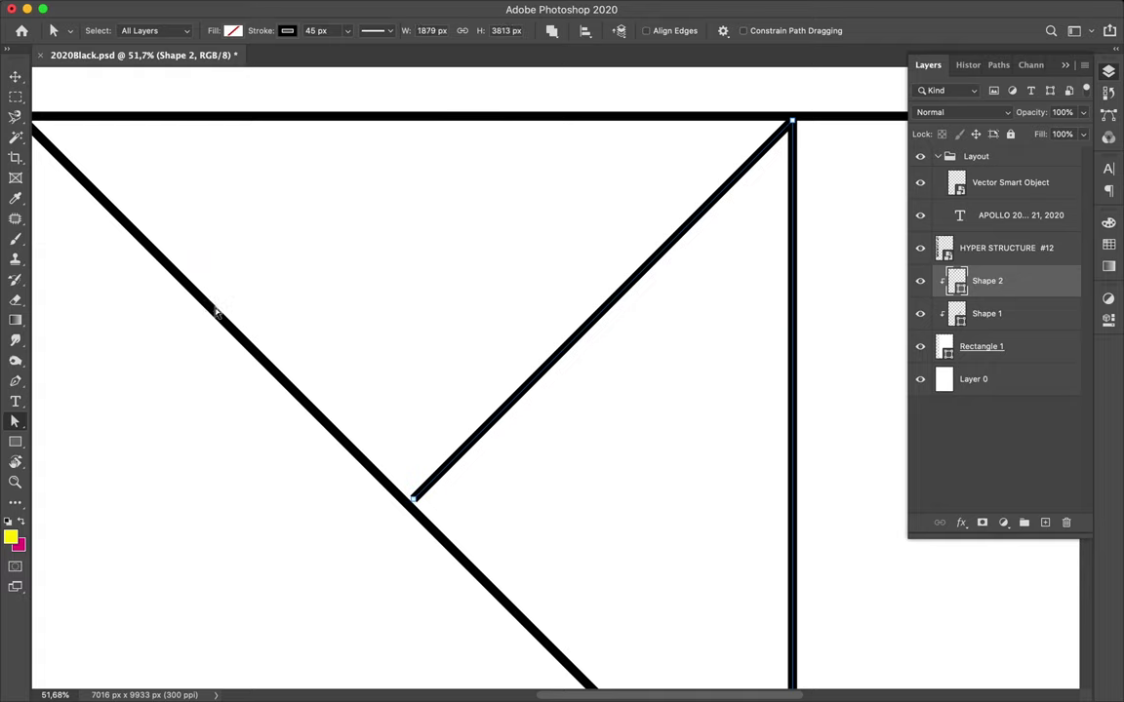
pyautogui.press('p')
# Redraw a vertical strut, a diagonal strut and a short vertical strut to the top bar
pyautogui.keyDown('shift'); pyautogui.click(434, 117); pyautogui.keyUp('shift')
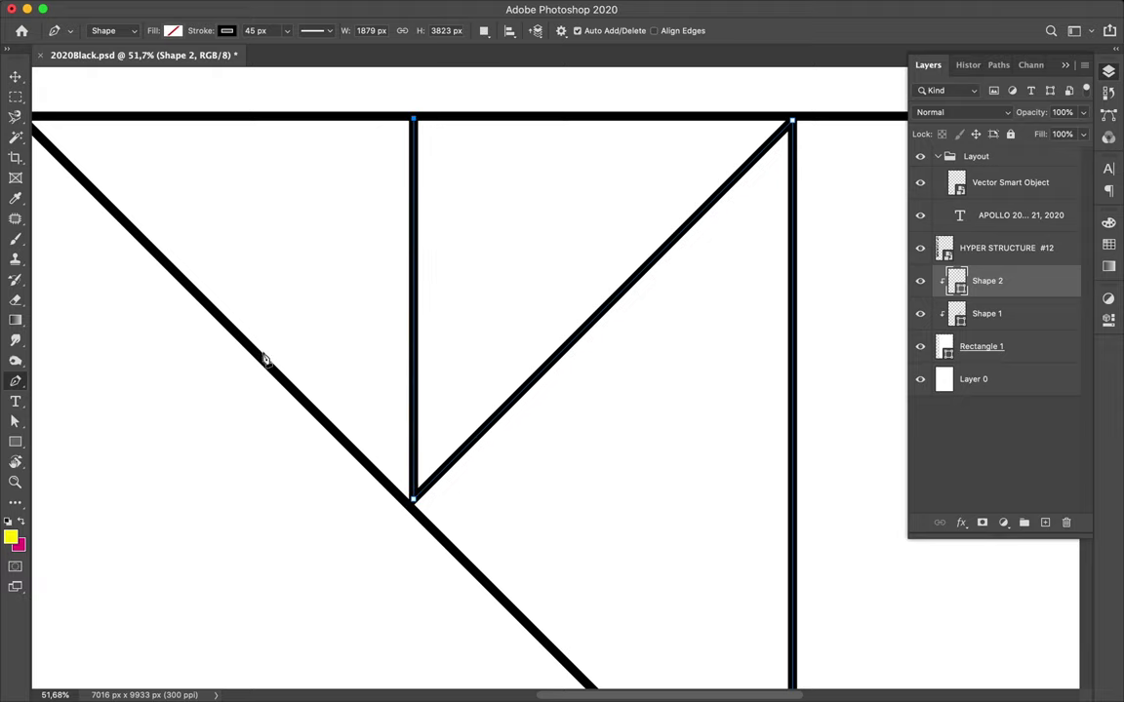
pyautogui.click(232, 298)
pyautogui.press('a')
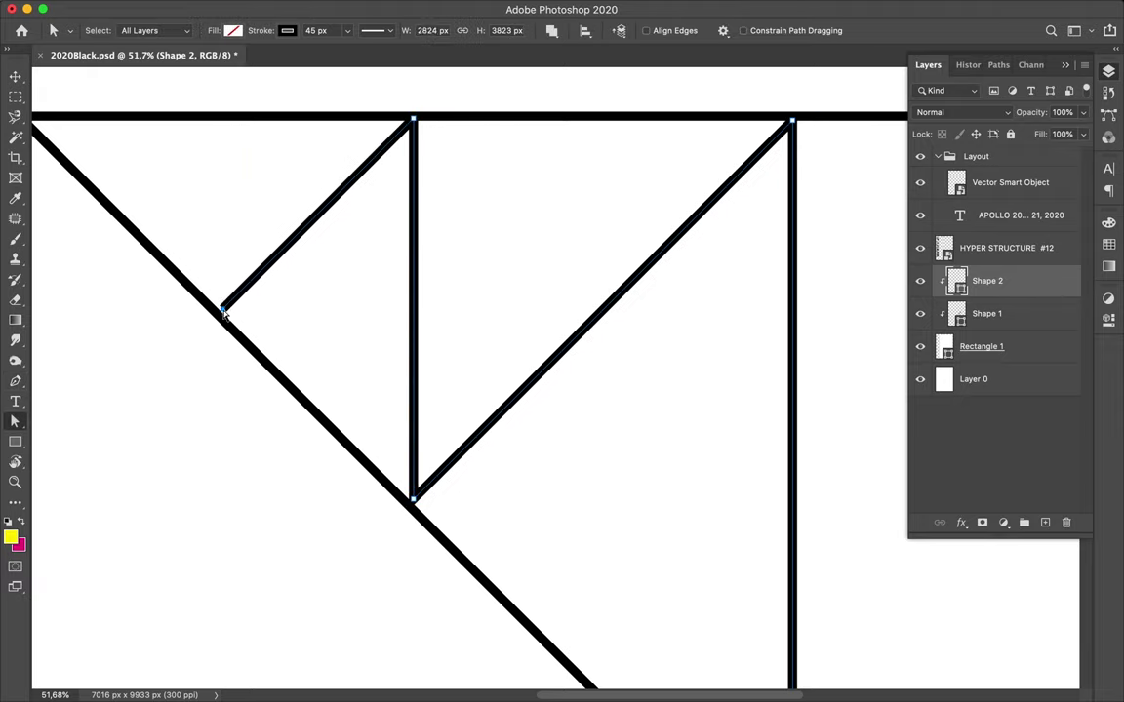
pyautogui.press('p')
pyautogui.keyDown('shift'); pyautogui.click(238, 120); pyautogui.keyUp('shift')
pyautogui.press('v')
pyautogui.scroll(-5, 377, 276)
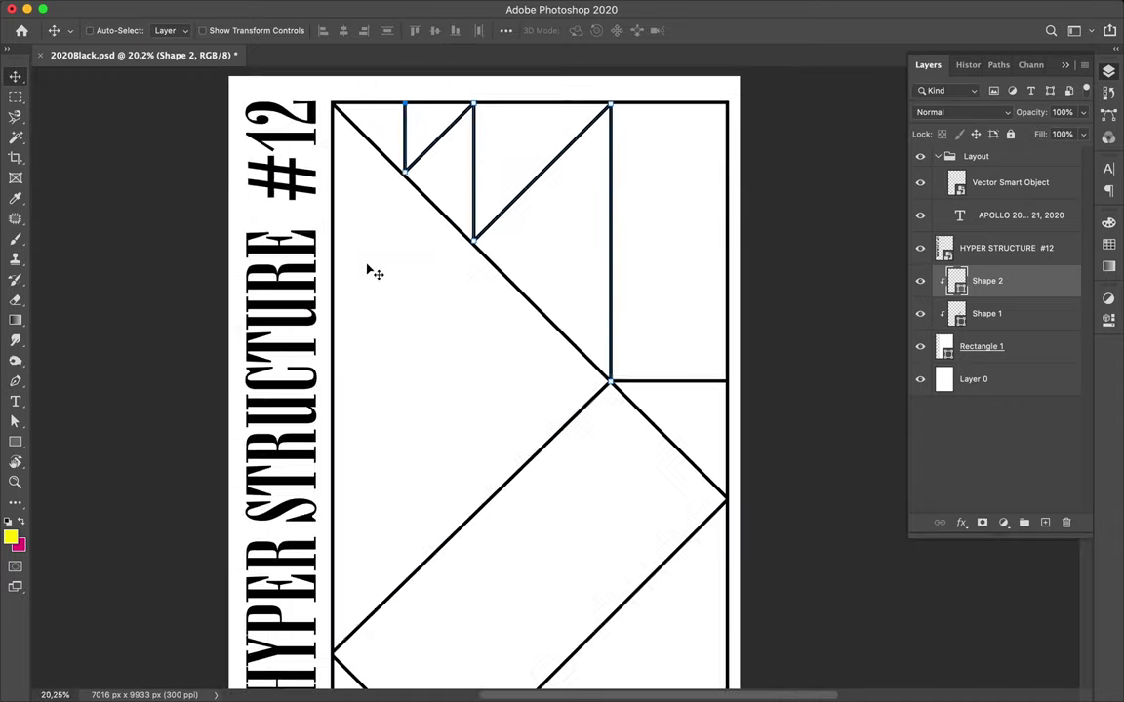
pyautogui.scroll(-2, 371, 273)
pyautogui.hotkey('ctrl', 'h')
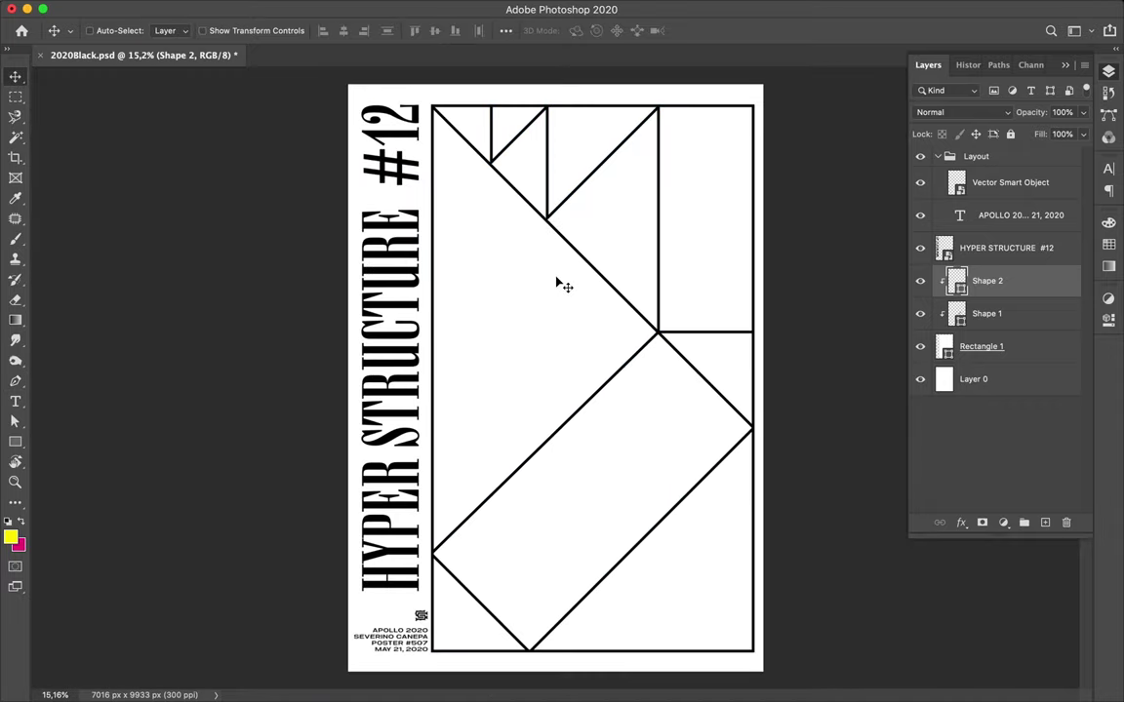
# Draw a large circle over the frame's right side with the Ellipse tool
pyautogui.moveTo(15, 320); pyautogui.dragTo(55, 323)
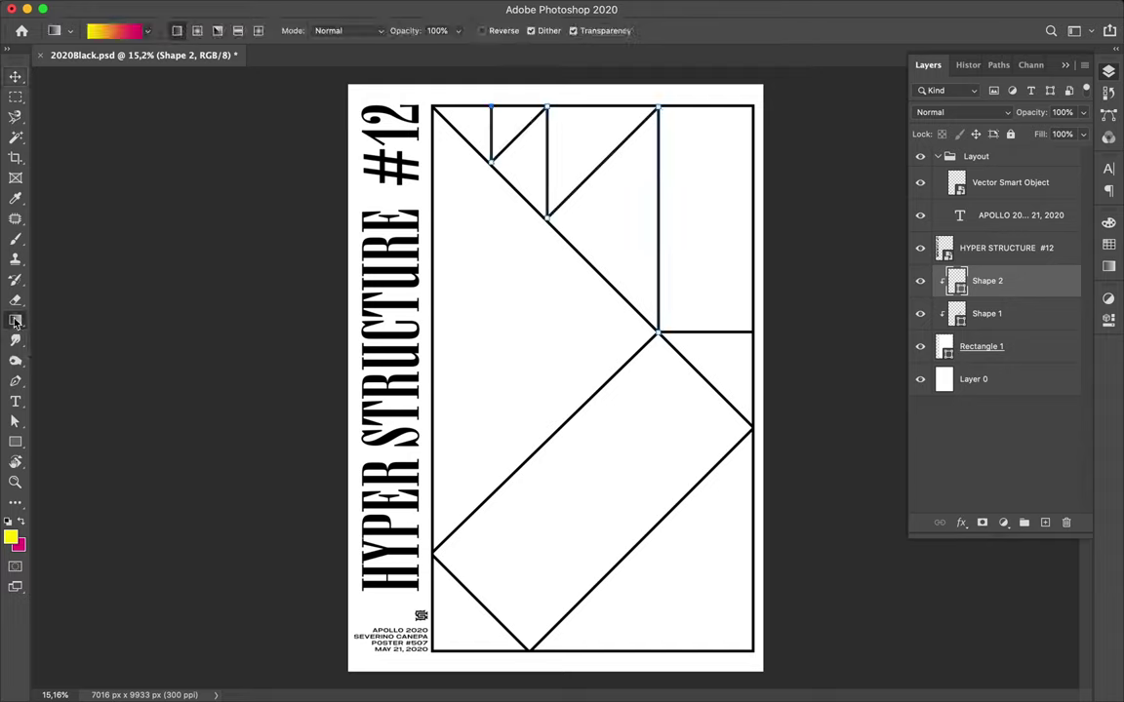
pyautogui.moveTo(15, 442); pyautogui.dragTo(77, 471)
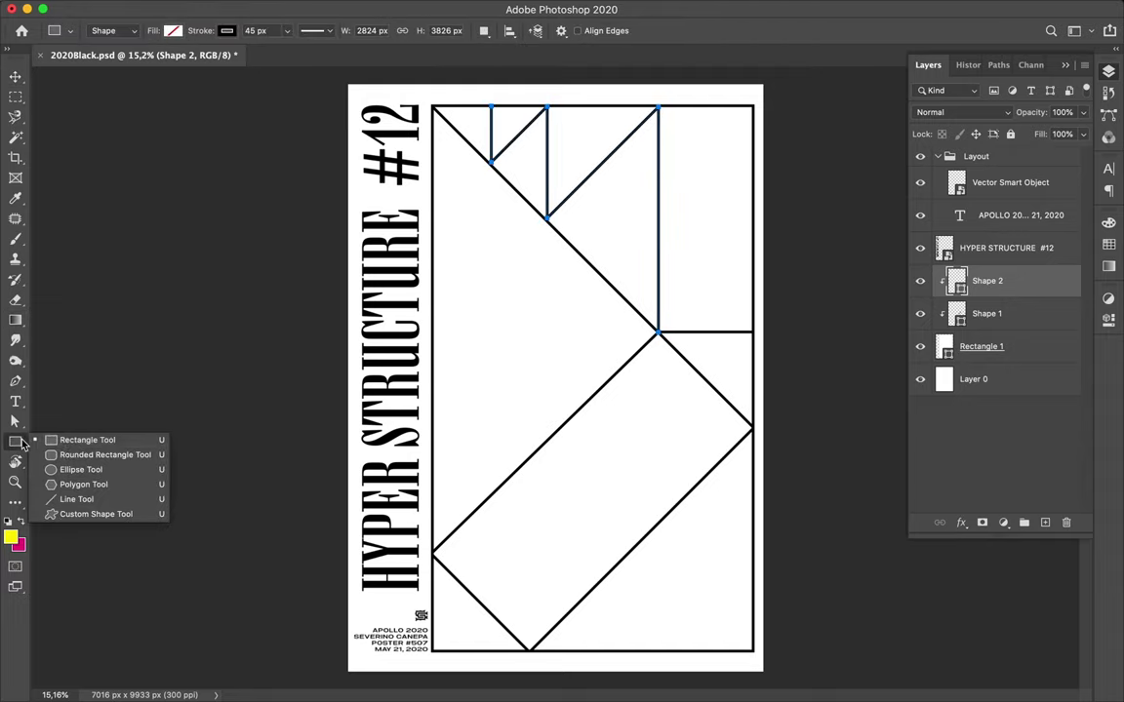
pyautogui.click(77, 472)
pyautogui.moveTo(657, 333); pyautogui.dragTo(898, 477)
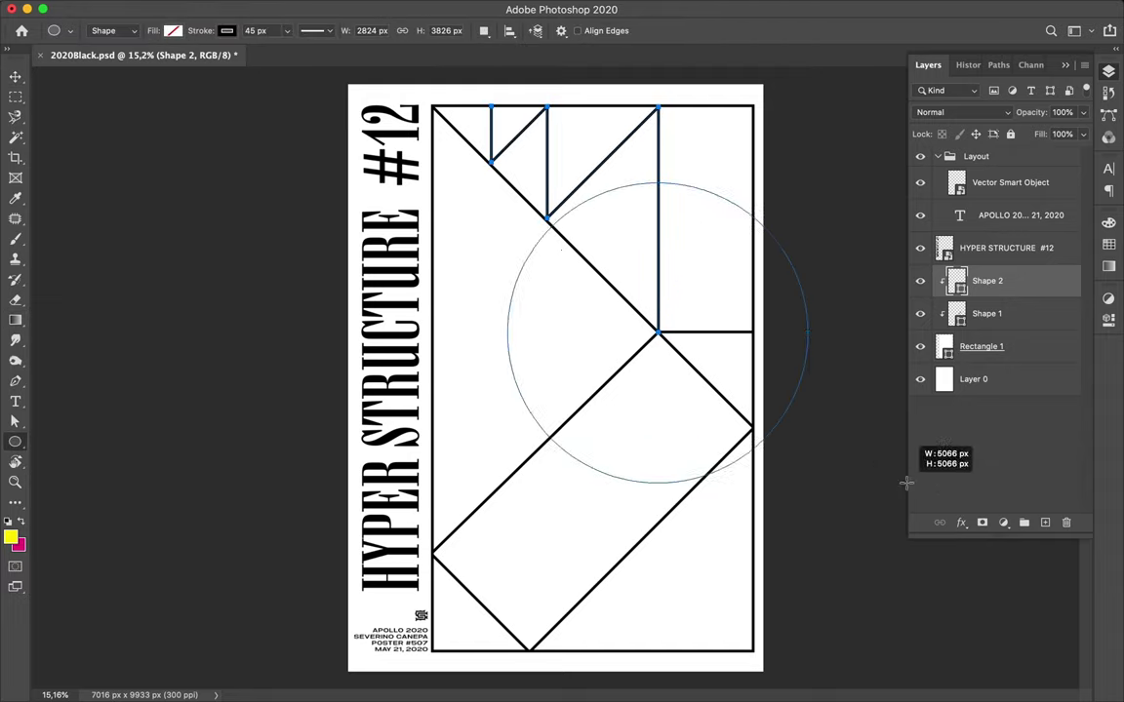
# Fill the circle with a lavender-to-cream pastel gradient
pyautogui.press('v')
pyautogui.press('a')
pyautogui.click(232, 30)
pyautogui.click(169, 61)
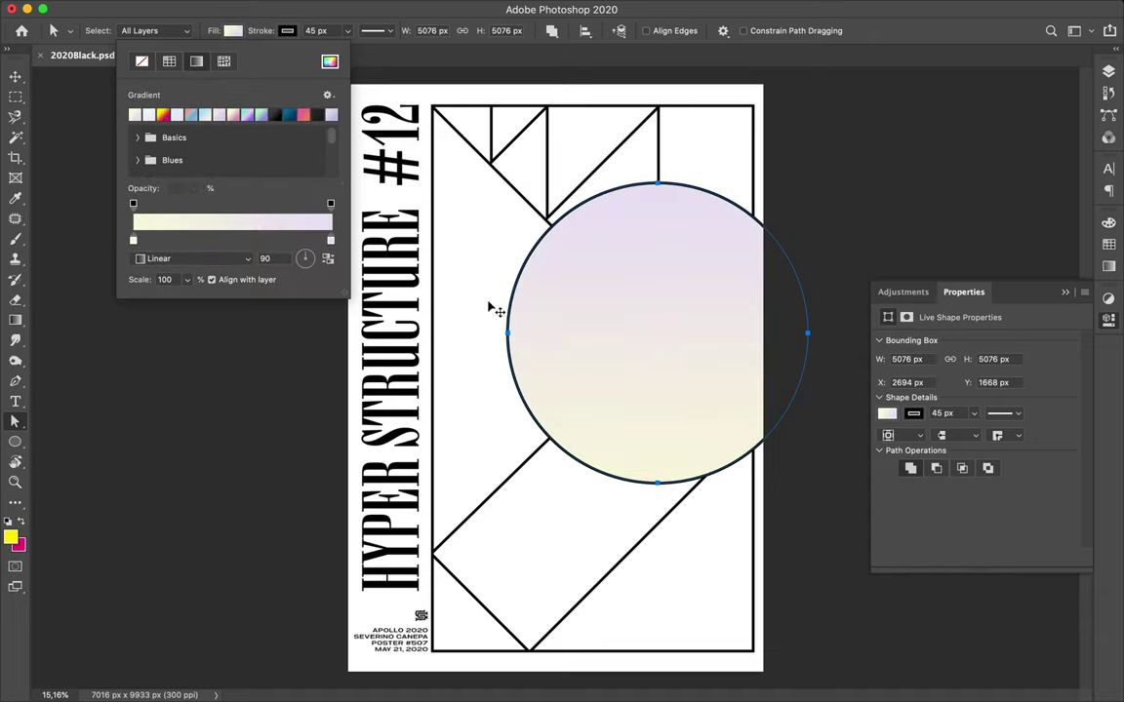
pyautogui.click(496, 311)
# Move the circle left over the title, scale it down slightly, and clip it into the frame
pyautogui.press('v')
pyautogui.click(552, 313)
pyautogui.moveTo(668, 254); pyautogui.dragTo(351, 255)
pyautogui.hotkey('ctrl', 't')
pyautogui.moveTo(585, 333); pyautogui.dragTo(594, 330)
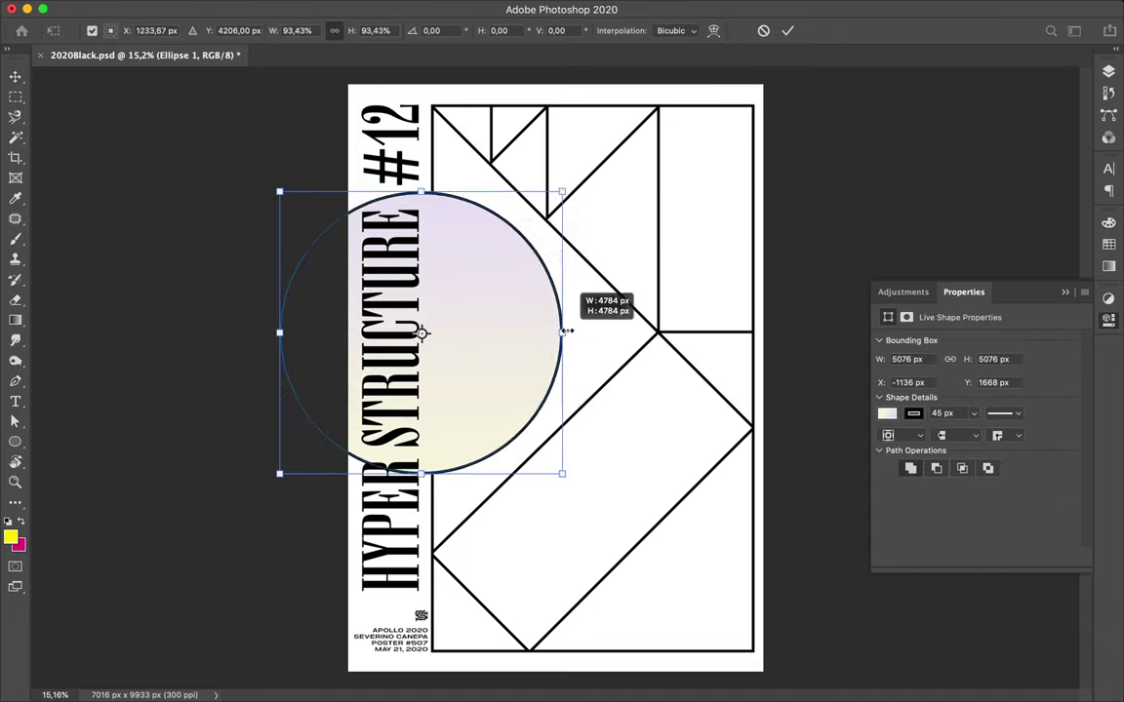
pyautogui.press('Return')
pyautogui.click(1109, 71)
pyautogui.click(1086, 91)
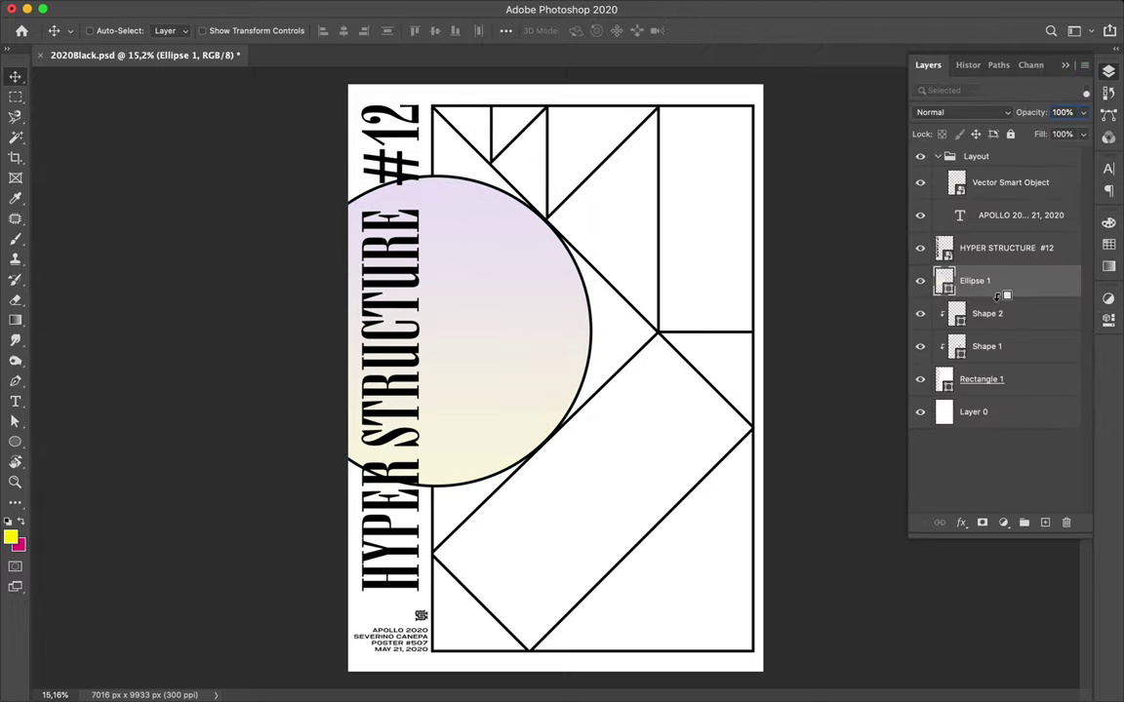
# Duplicate the clipped circle into the frame's bottom-right corner
pyautogui.hotkey('ctrl', 'alt', 'g')
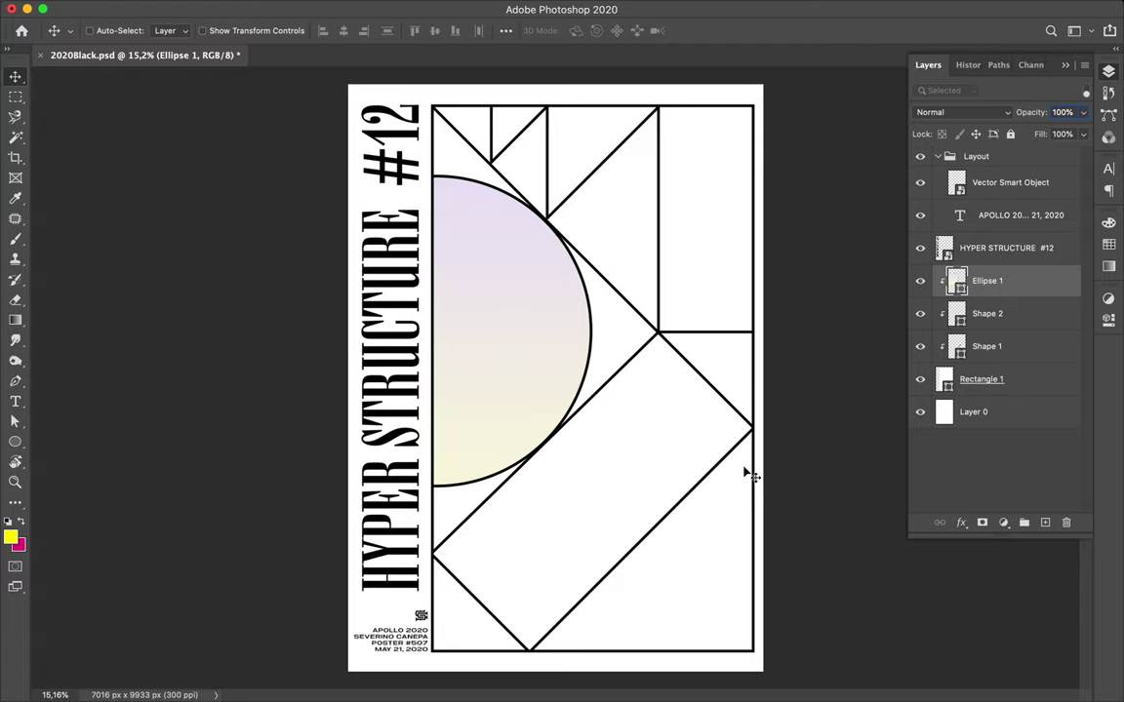
pyautogui.moveTo(542, 364); pyautogui.dragTo(849, 623)
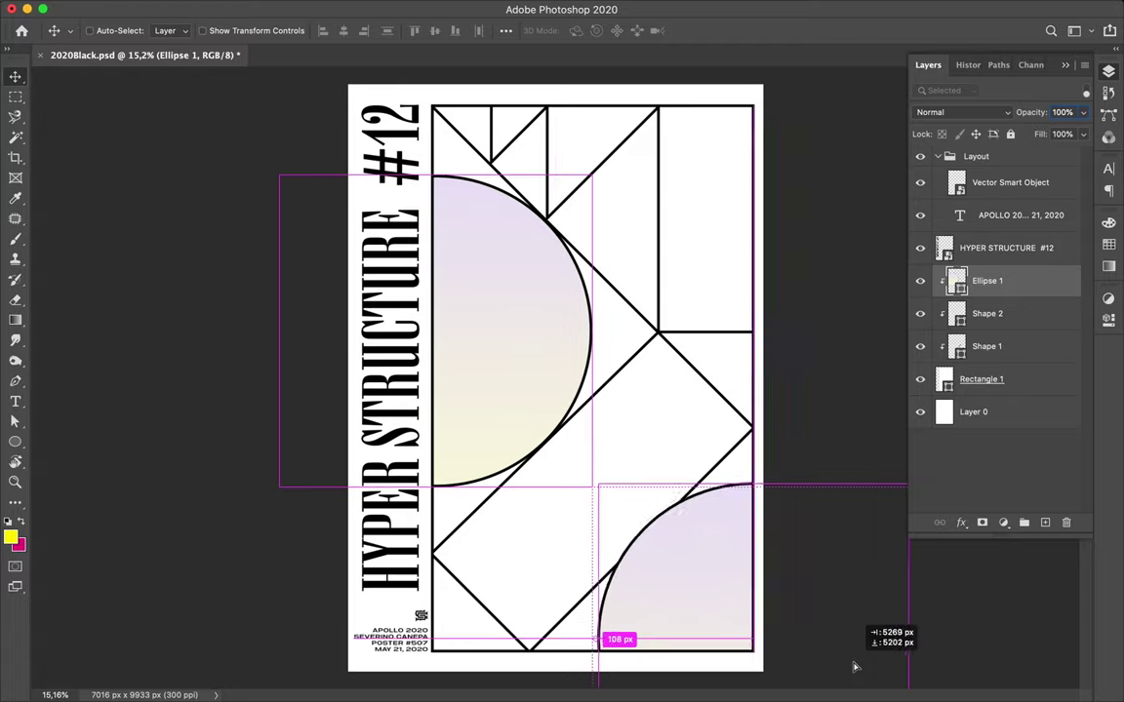
pyautogui.scroll(-2, 849, 622)
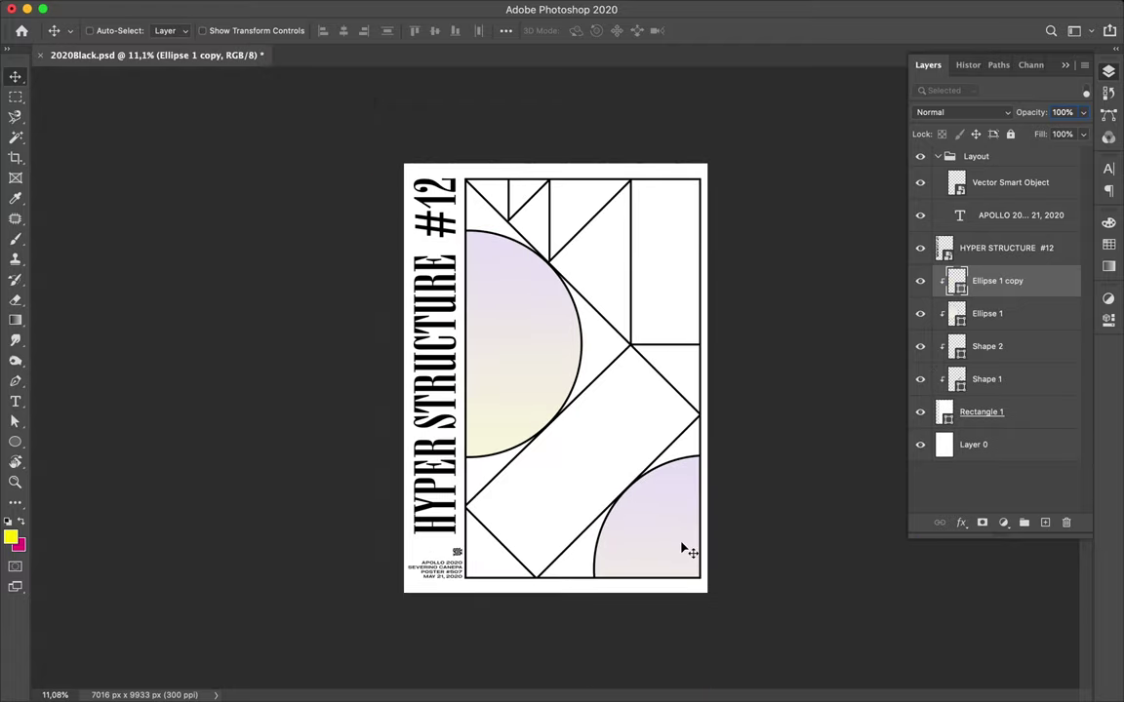
# Copy a circle to the top-right and enlarge it to about double, then copy one to the bottom-left
pyautogui.moveTo(683, 549); pyautogui.dragTo(722, 164)
pyautogui.hotkey('ctrl', 'z')
pyautogui.hotkey('ctrl', 'shift', 'z')
pyautogui.hotkey('ctrl', 't')
pyautogui.moveTo(863, 300); pyautogui.dragTo(872, 307)
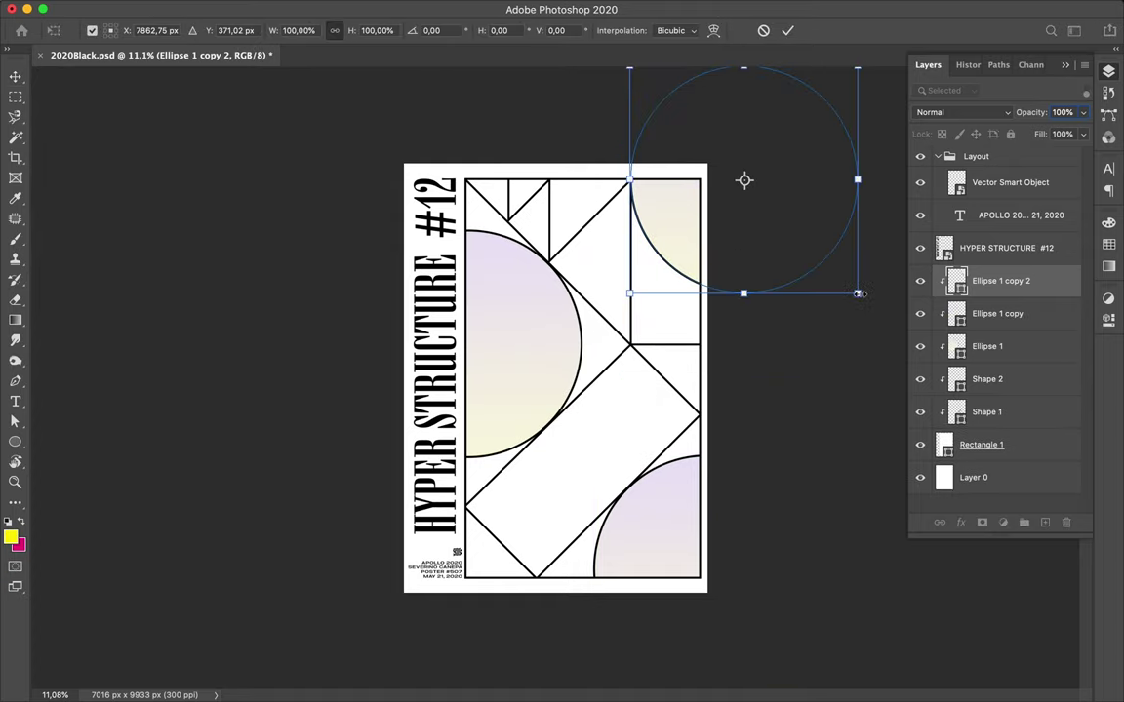
pyautogui.moveTo(871, 306); pyautogui.dragTo(1096, 221)
pyautogui.press('Return')
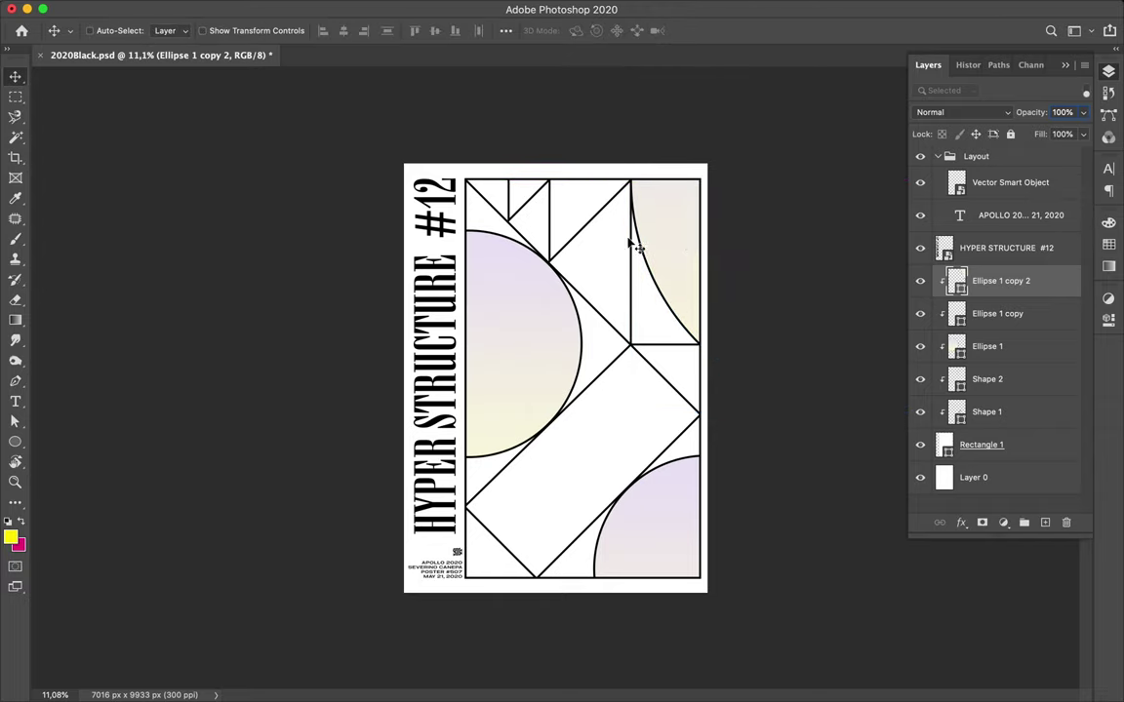
pyautogui.moveTo(659, 532); pyautogui.dragTo(371, 585)
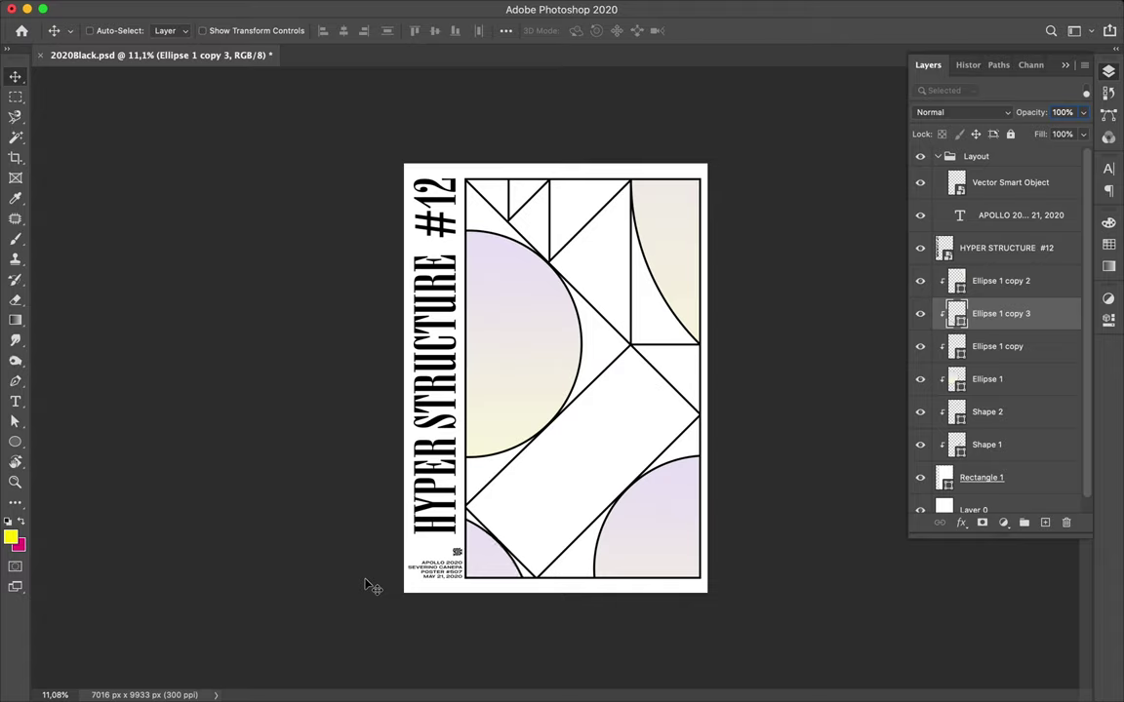
pyautogui.hotkey('ctrl', '-')
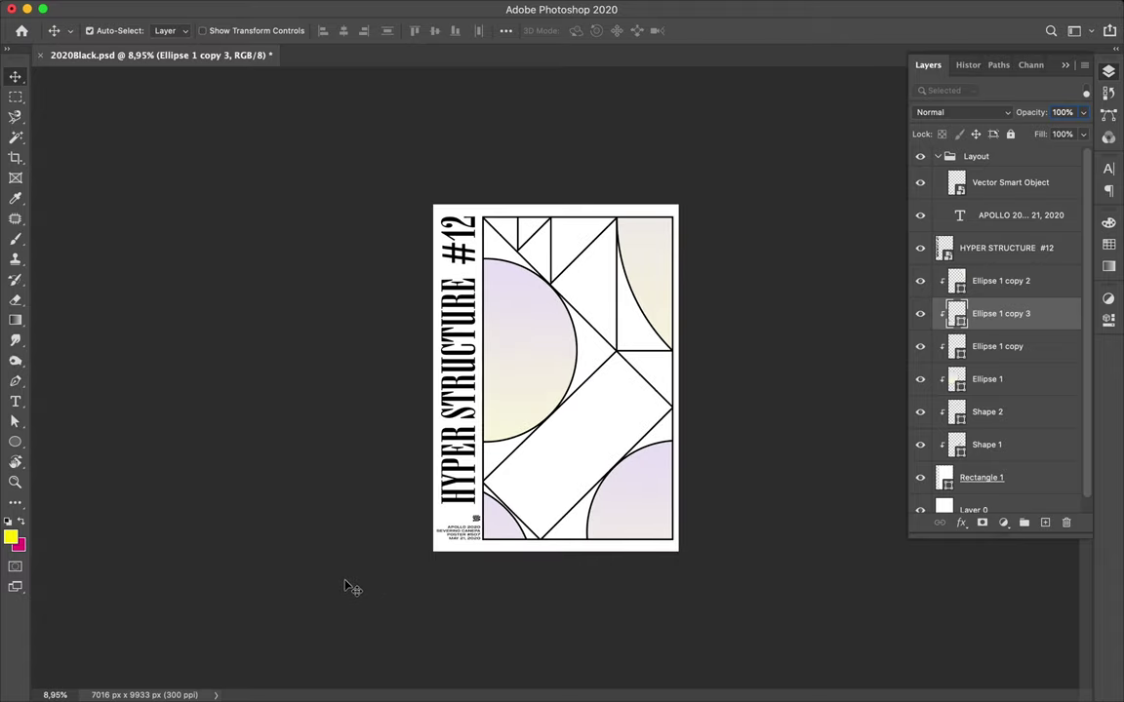
# Shrink the bottom-left circle copy and fit it as a small circle into the frame's corner
pyautogui.hotkey('ctrl', 't')
pyautogui.moveTo(352, 672); pyautogui.dragTo(498, 527)
pyautogui.scroll(3, 498, 527)
pyautogui.scroll(3, 498, 527)
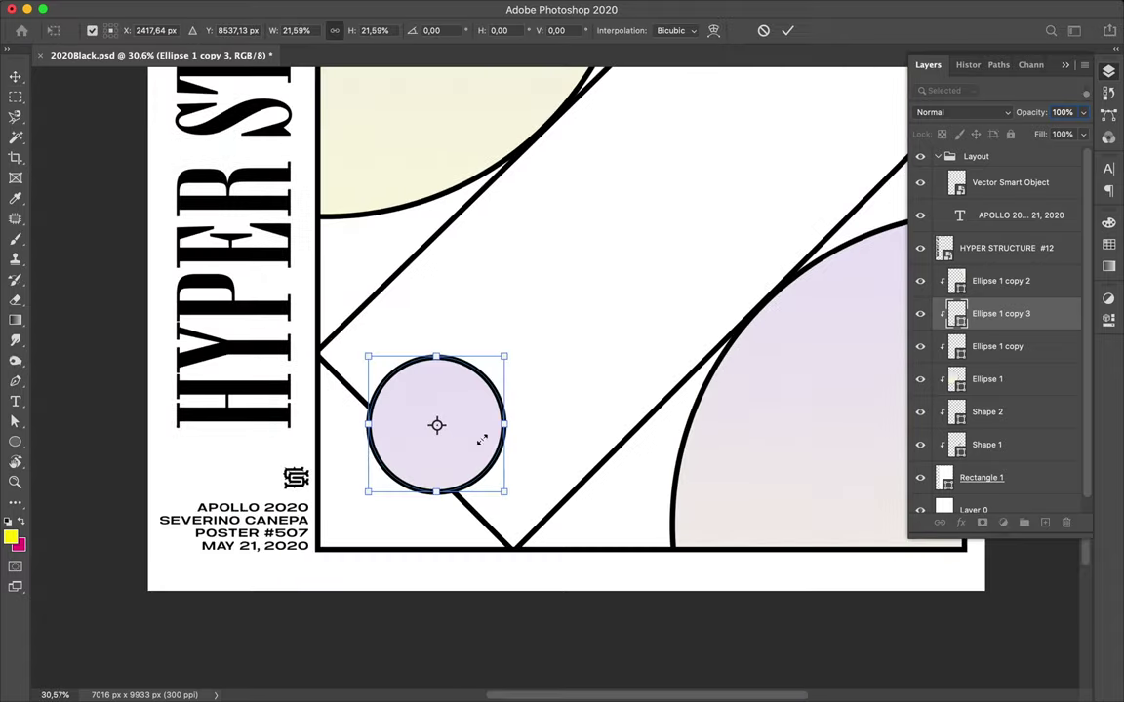
pyautogui.press('Return')
pyautogui.moveTo(439, 434); pyautogui.dragTo(409, 468)
pyautogui.hotkey('ctrl', 't')
pyautogui.moveTo(291, 566); pyautogui.dragTo(313, 544)
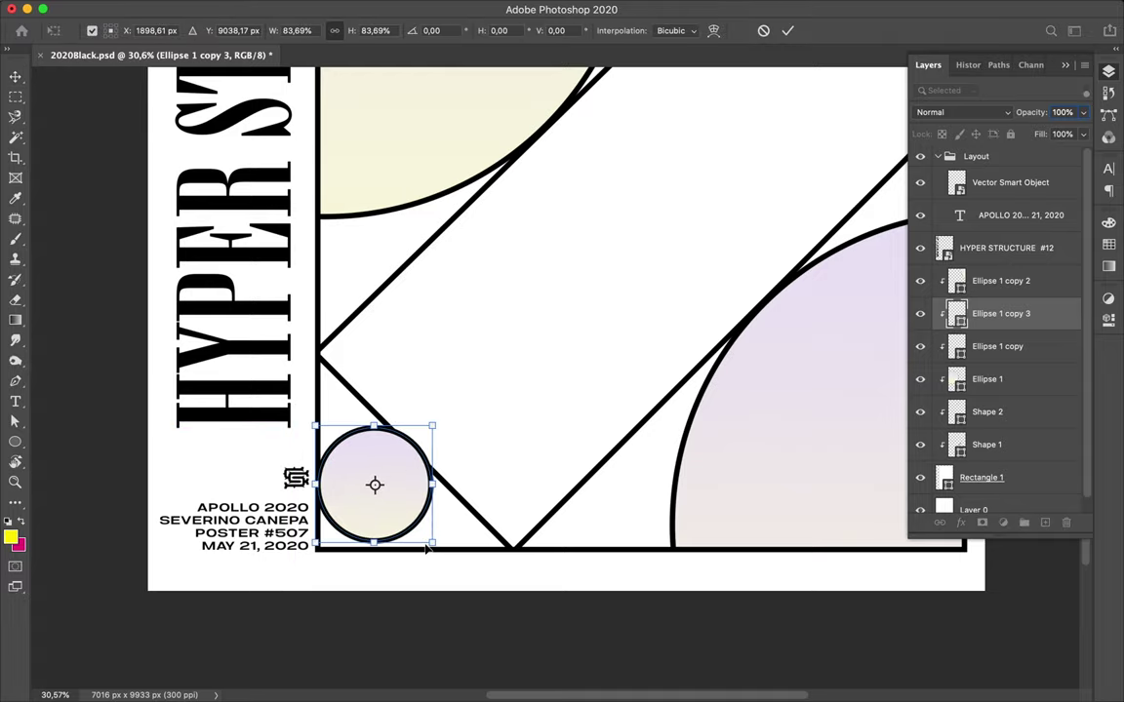
pyautogui.moveTo(411, 516); pyautogui.dragTo(415, 527)
pyautogui.press('Return')
# Save the finished poster
pyautogui.scroll(-3, 527, 453)
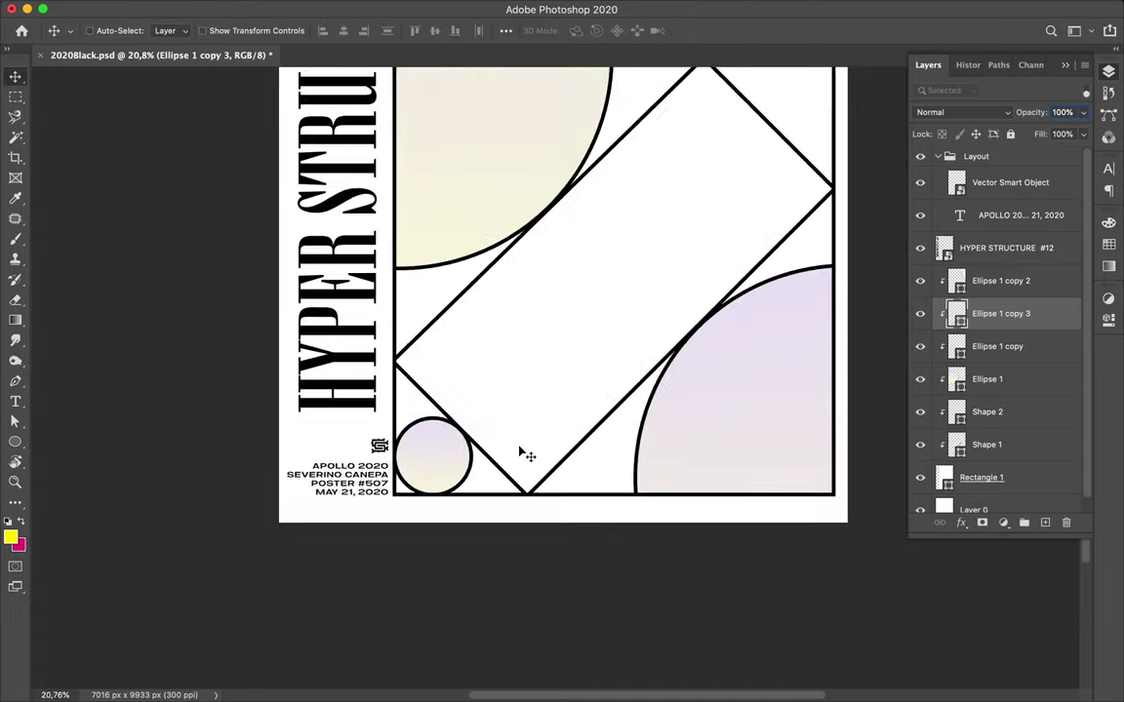
pyautogui.scroll(-2, 585, 419)
pyautogui.hotkey('ctrl', 's')
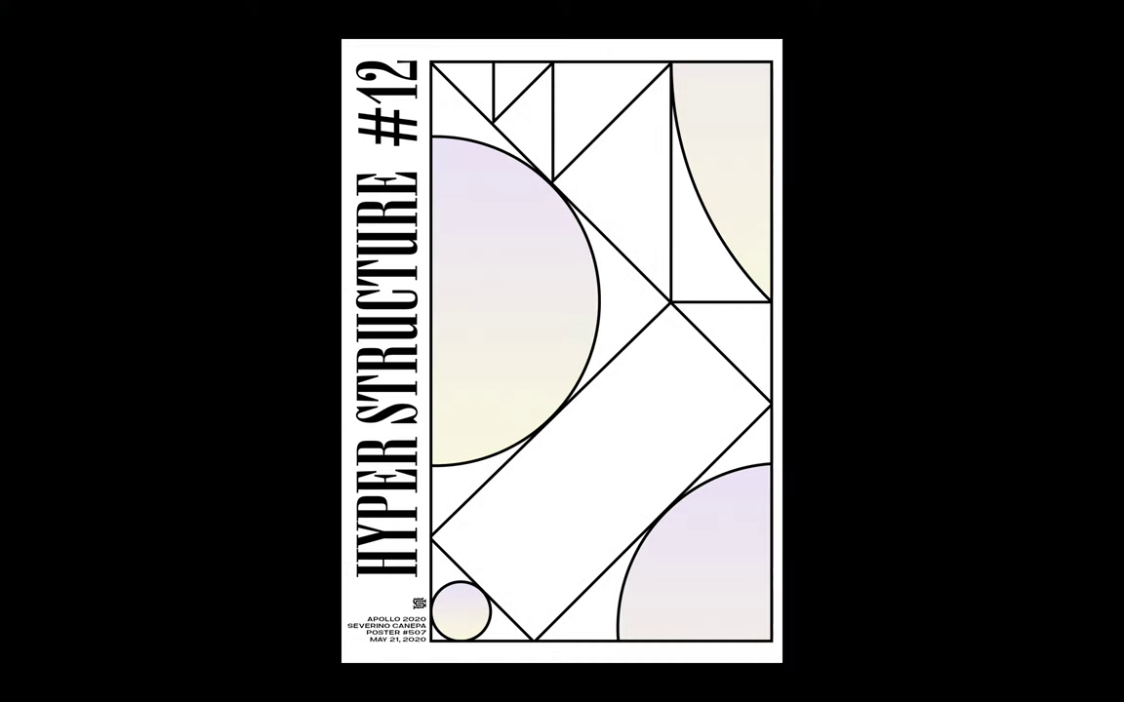